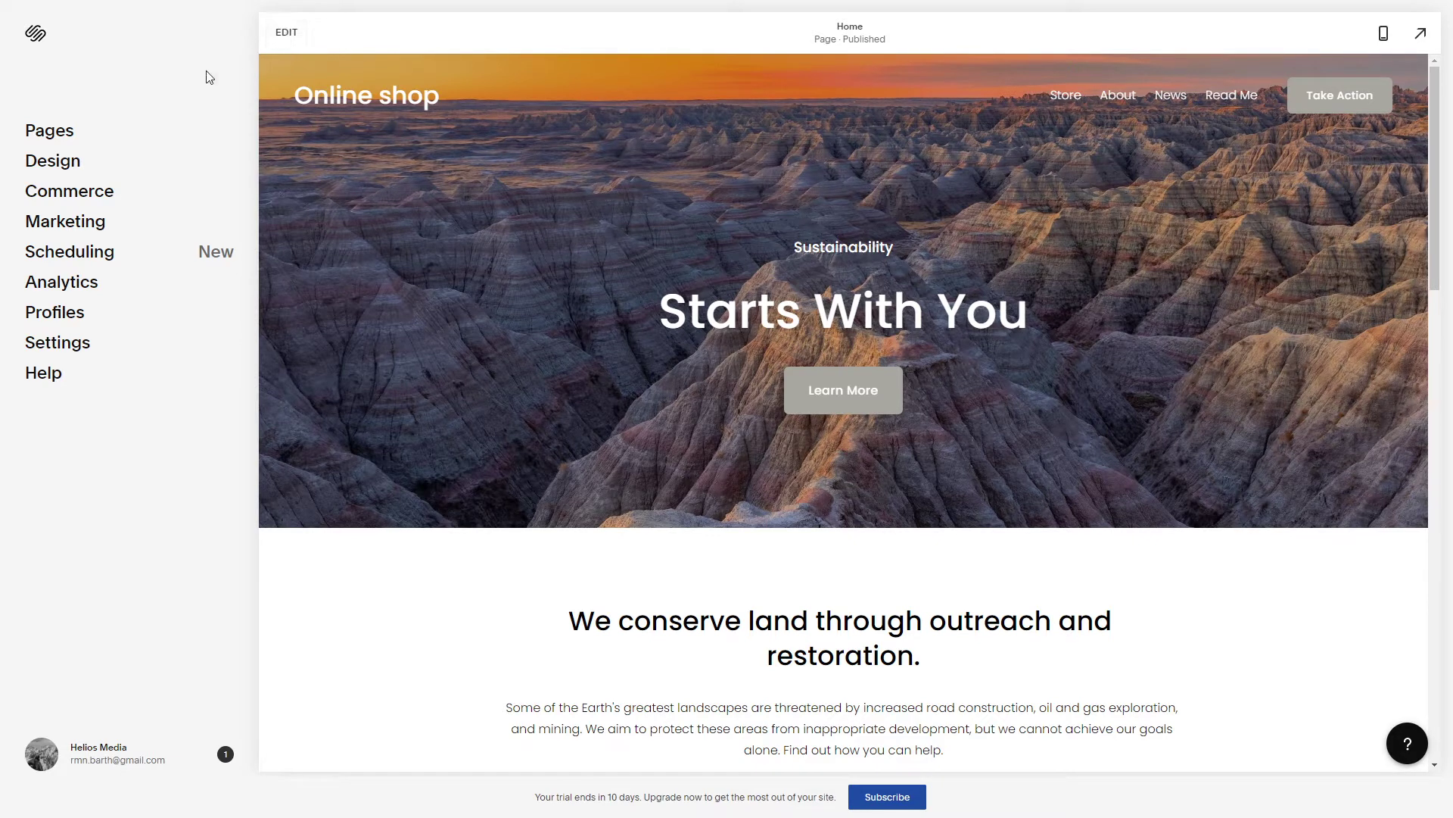
Go to the Pages list and start editing the Home page
left_click(53, 133)
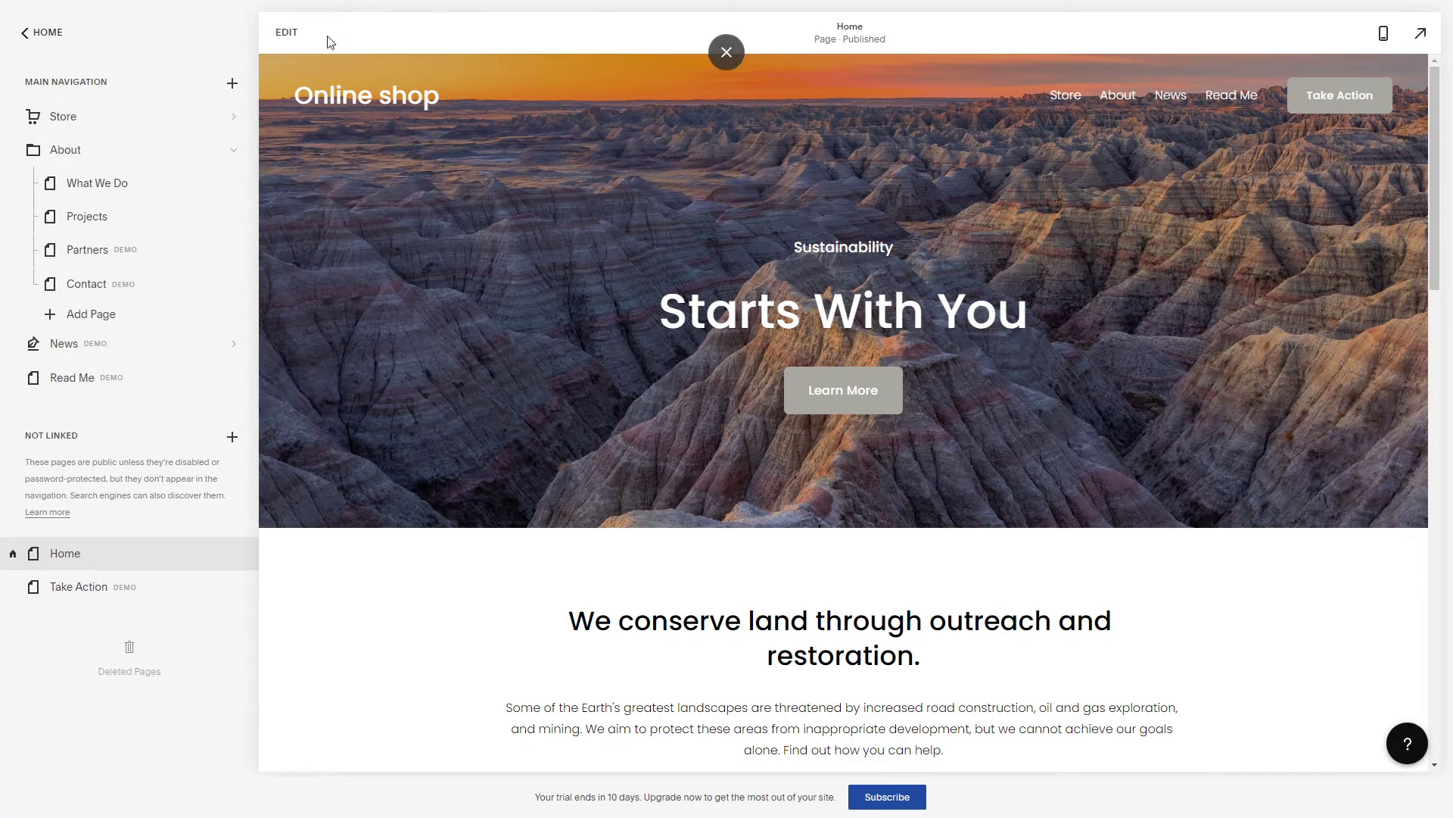
left_click(286, 32)
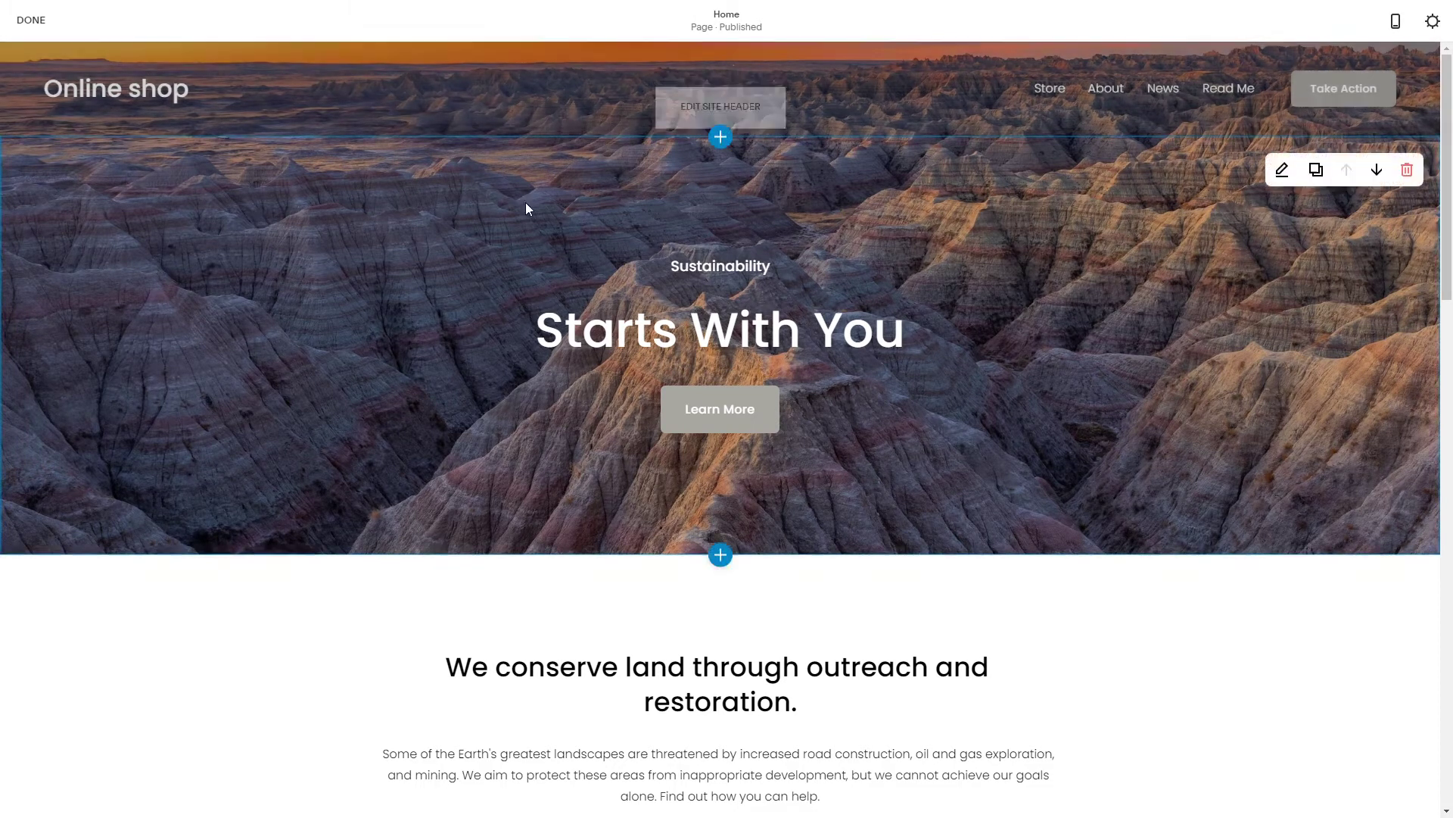
Open the Edit Site Header panel from the page header
left_click(722, 107)
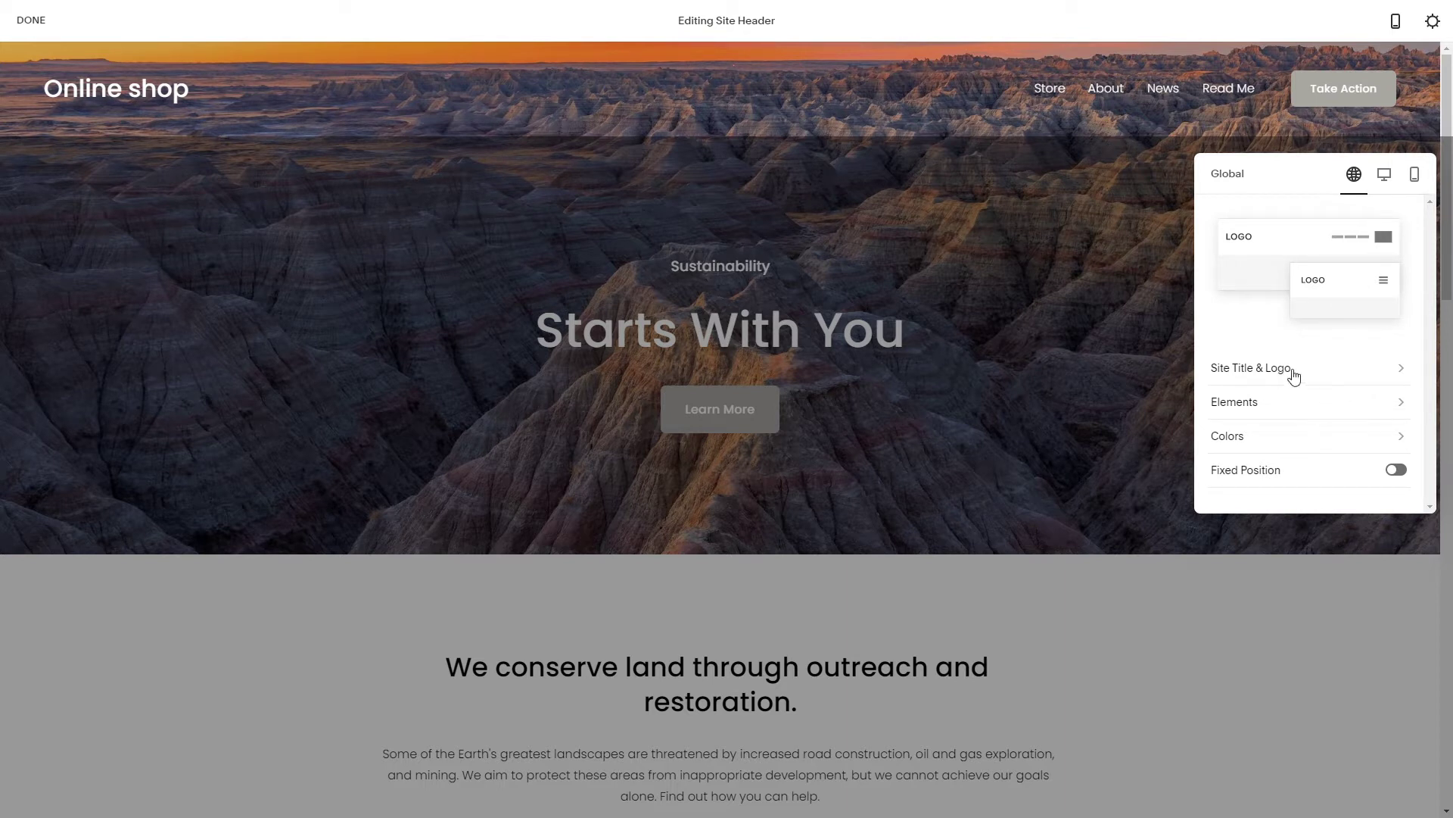
In Site Title & Logo, change the site title 'Online shop' to 'Online shoppaholic'
left_click(1249, 374)
left_click(1245, 228)
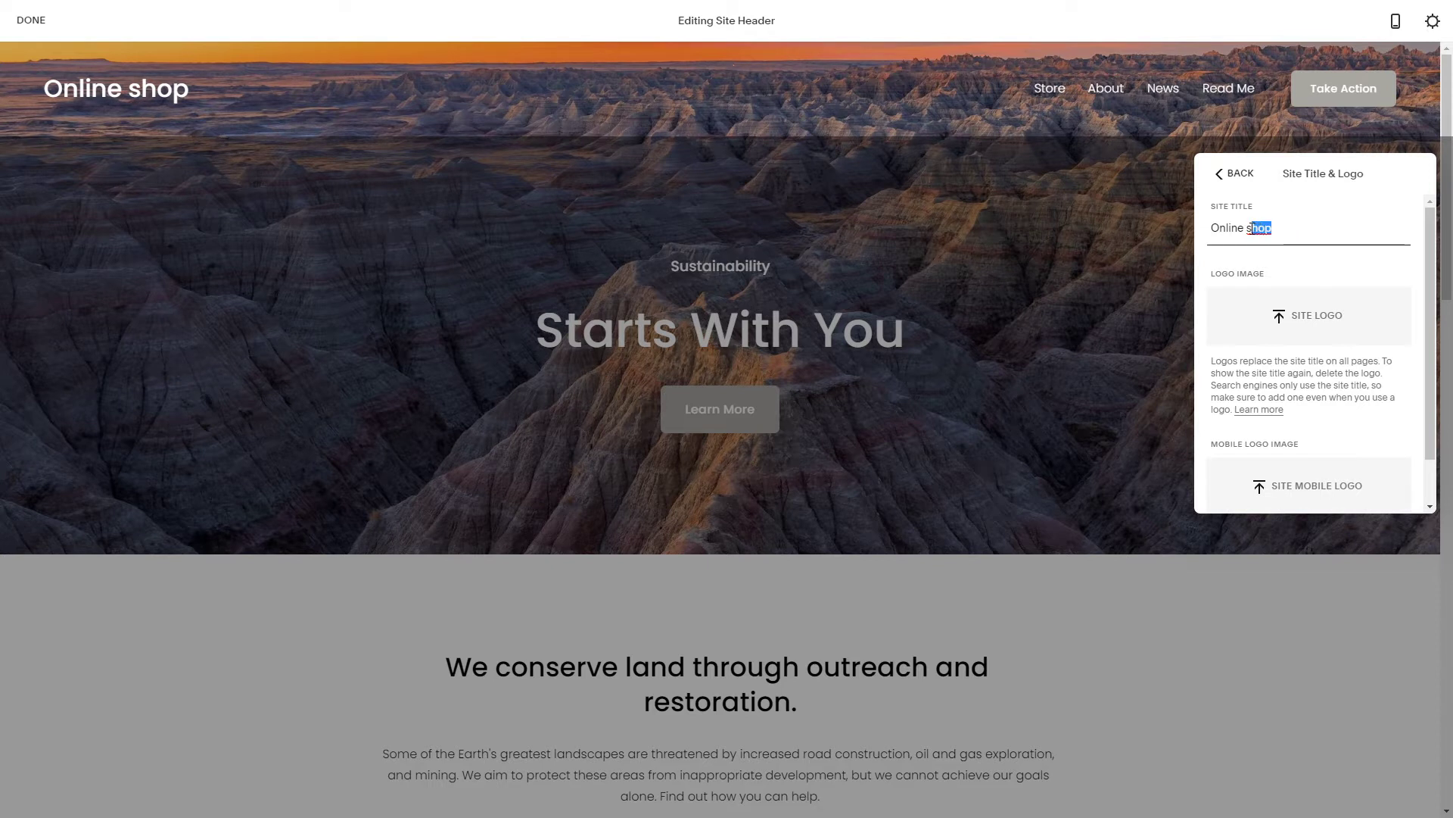
left_click_drag(1246, 228, 1213, 233)
left_click(1278, 230)
type("pa")
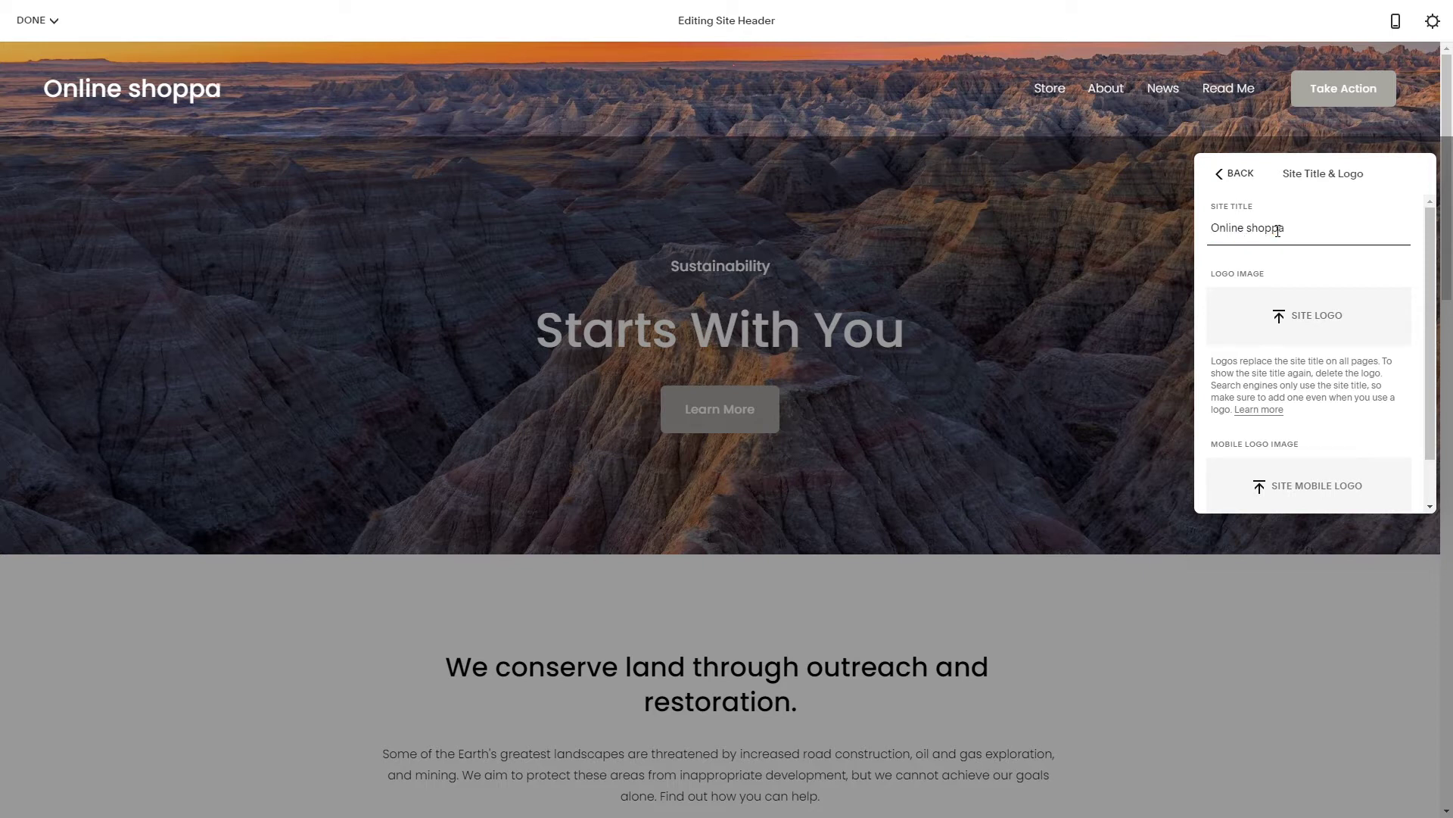
type("holic")
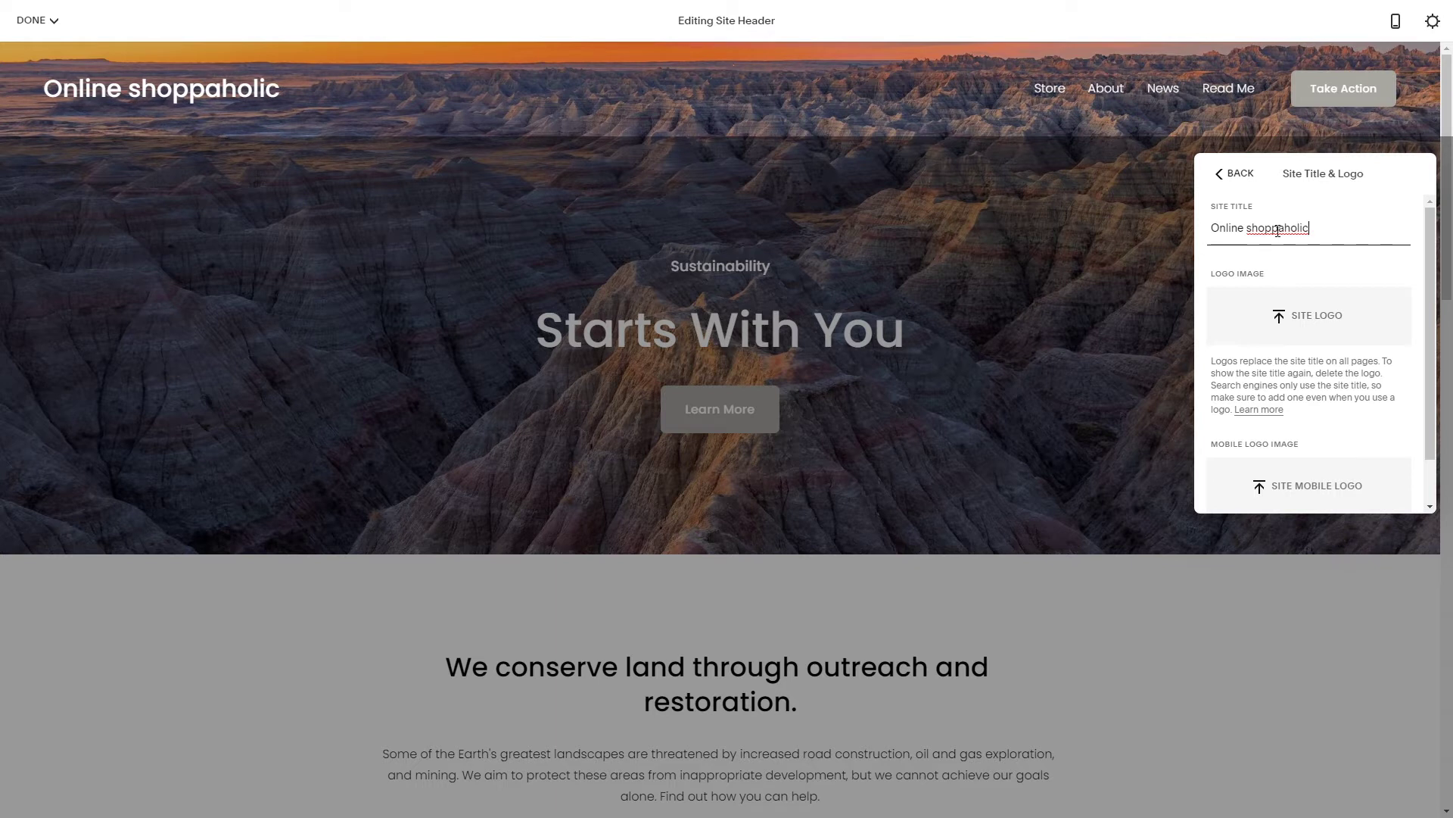
left_click(1304, 263)
scroll(1249, 443, "down", 1)
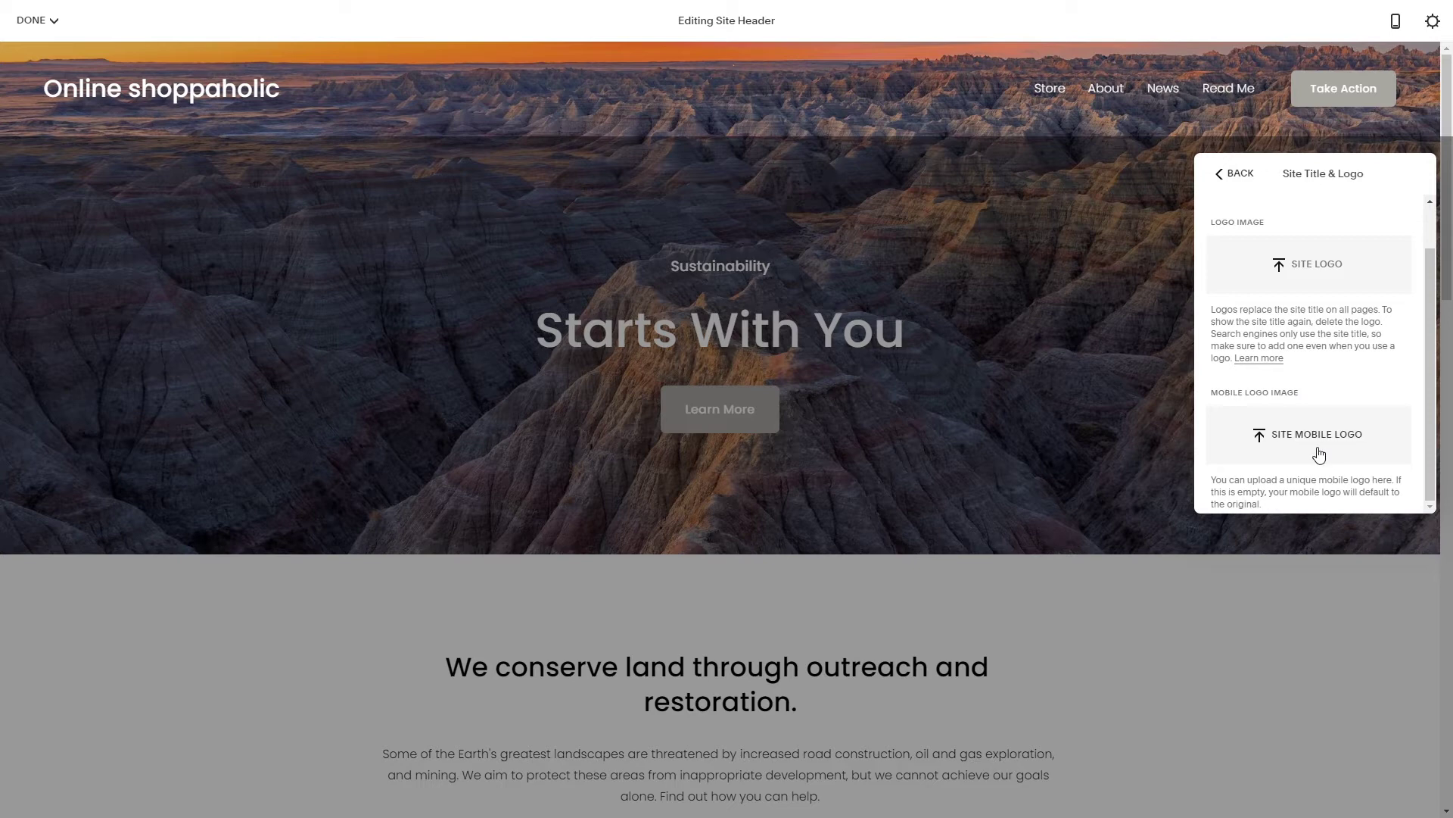
Check the renamed header in mobile preview, then look through Elements and return to header settings
left_click(1397, 22)
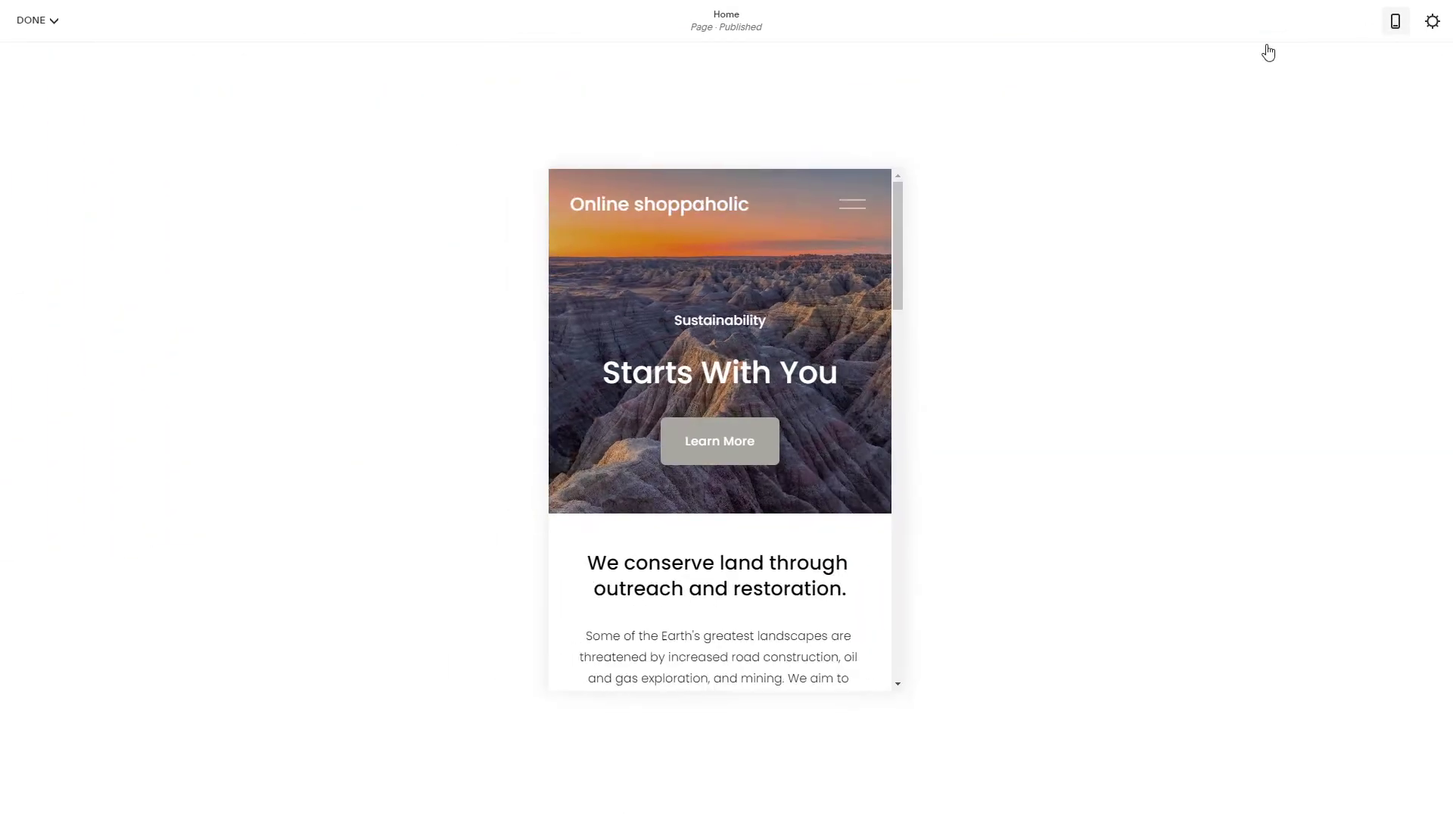
left_click(1395, 22)
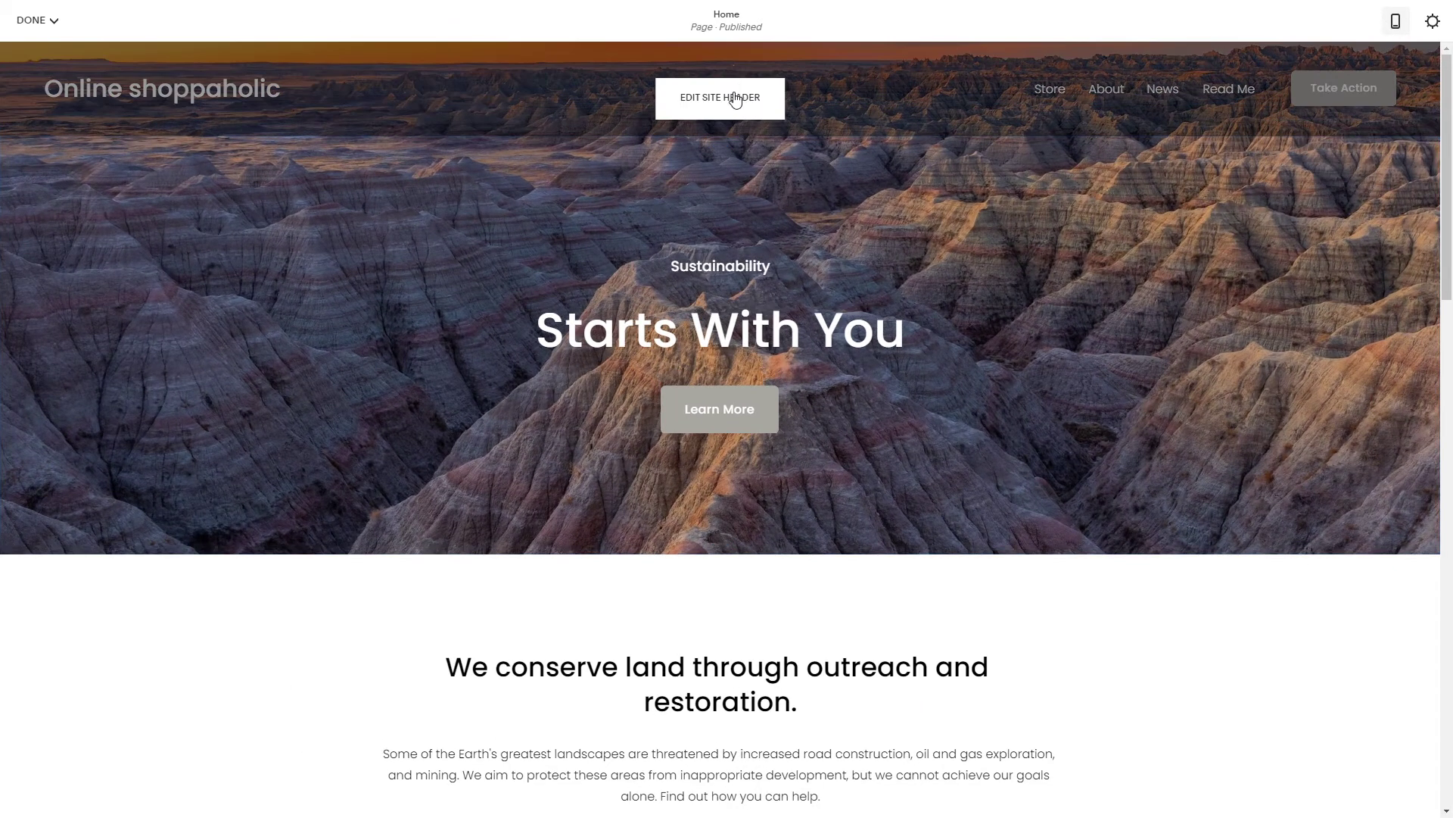
left_click(734, 98)
left_click(1245, 405)
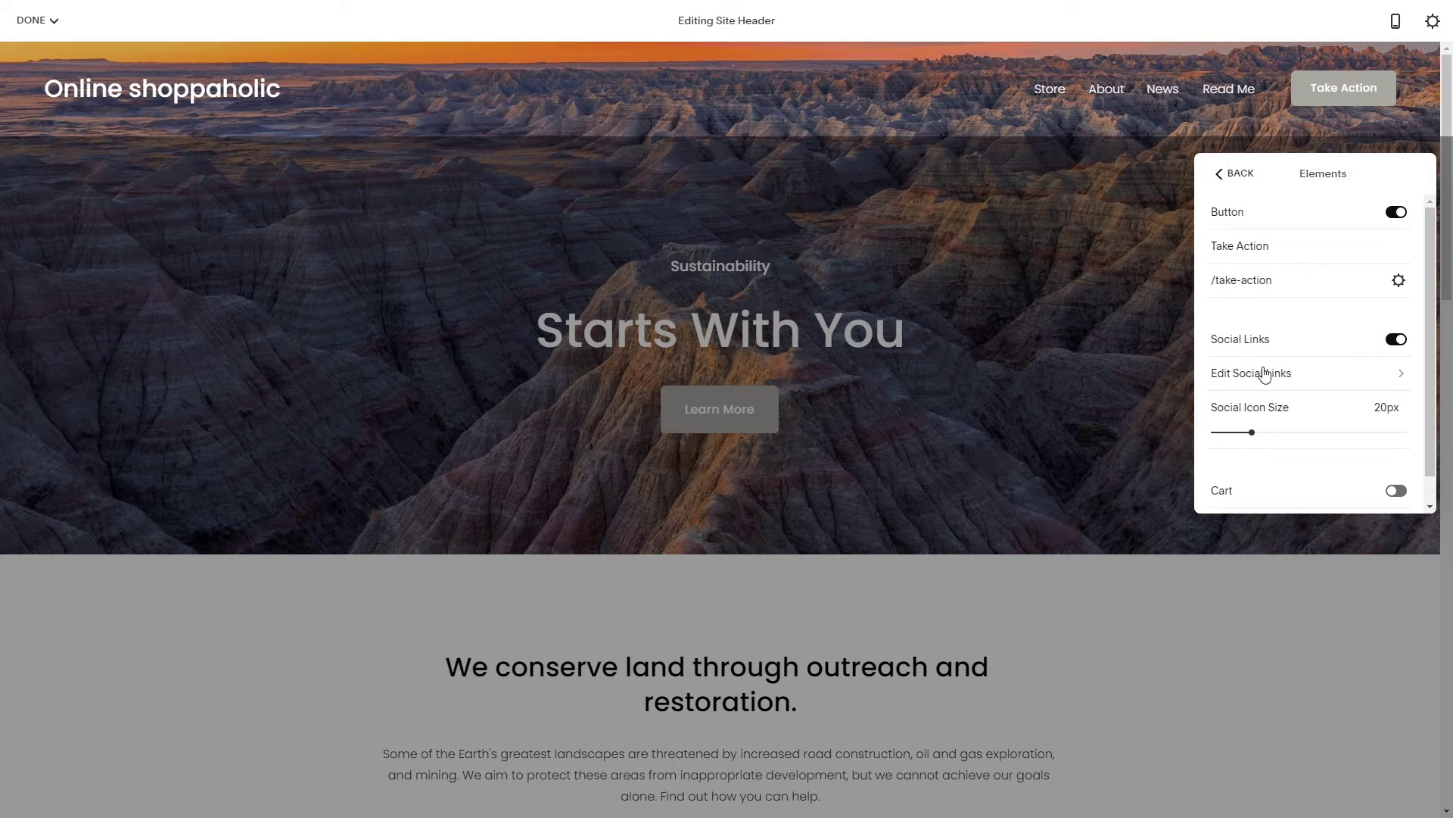
scroll(1286, 446, "down", 1)
scroll(1287, 446, "down", 1)
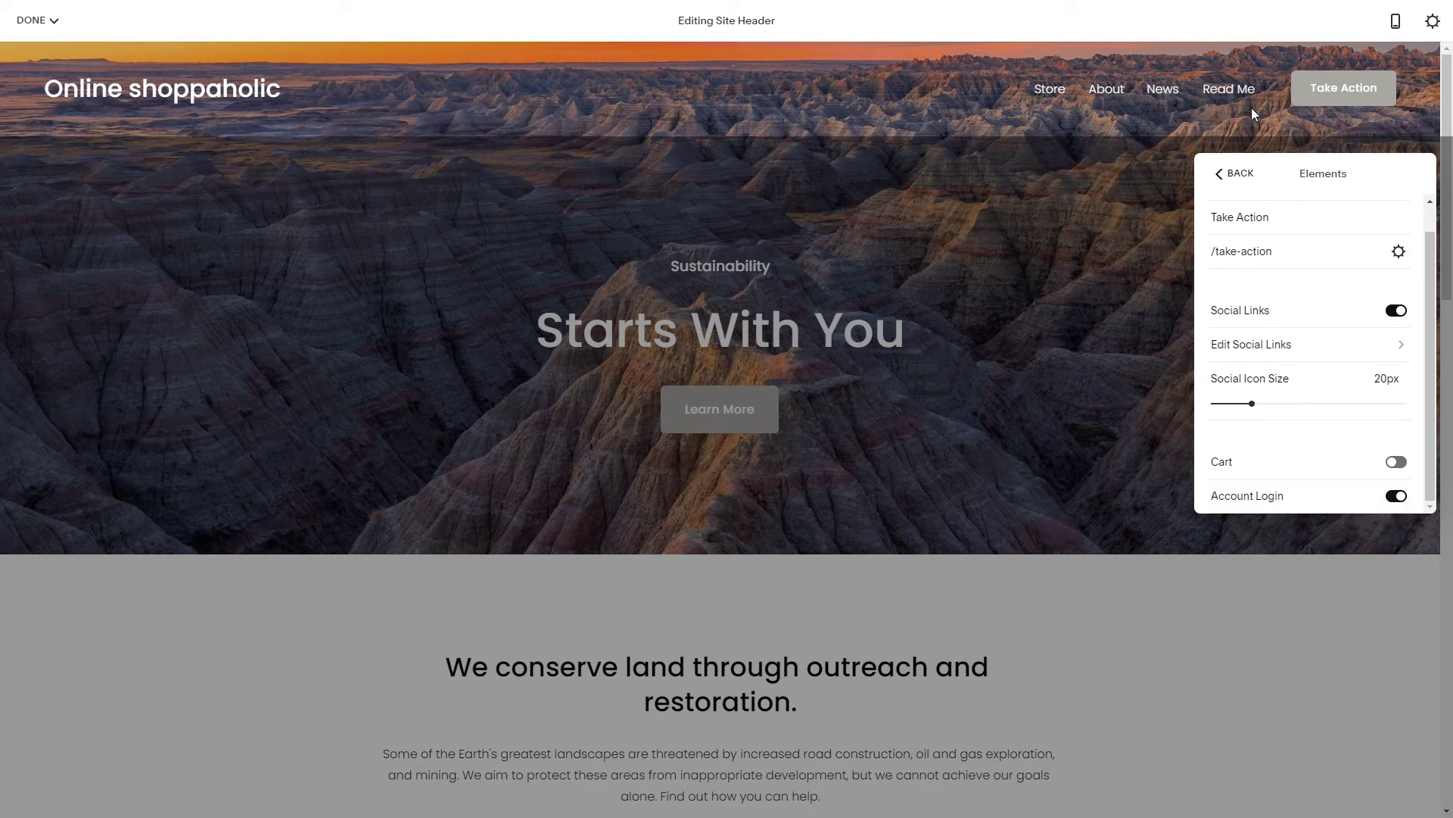
left_click(1232, 187)
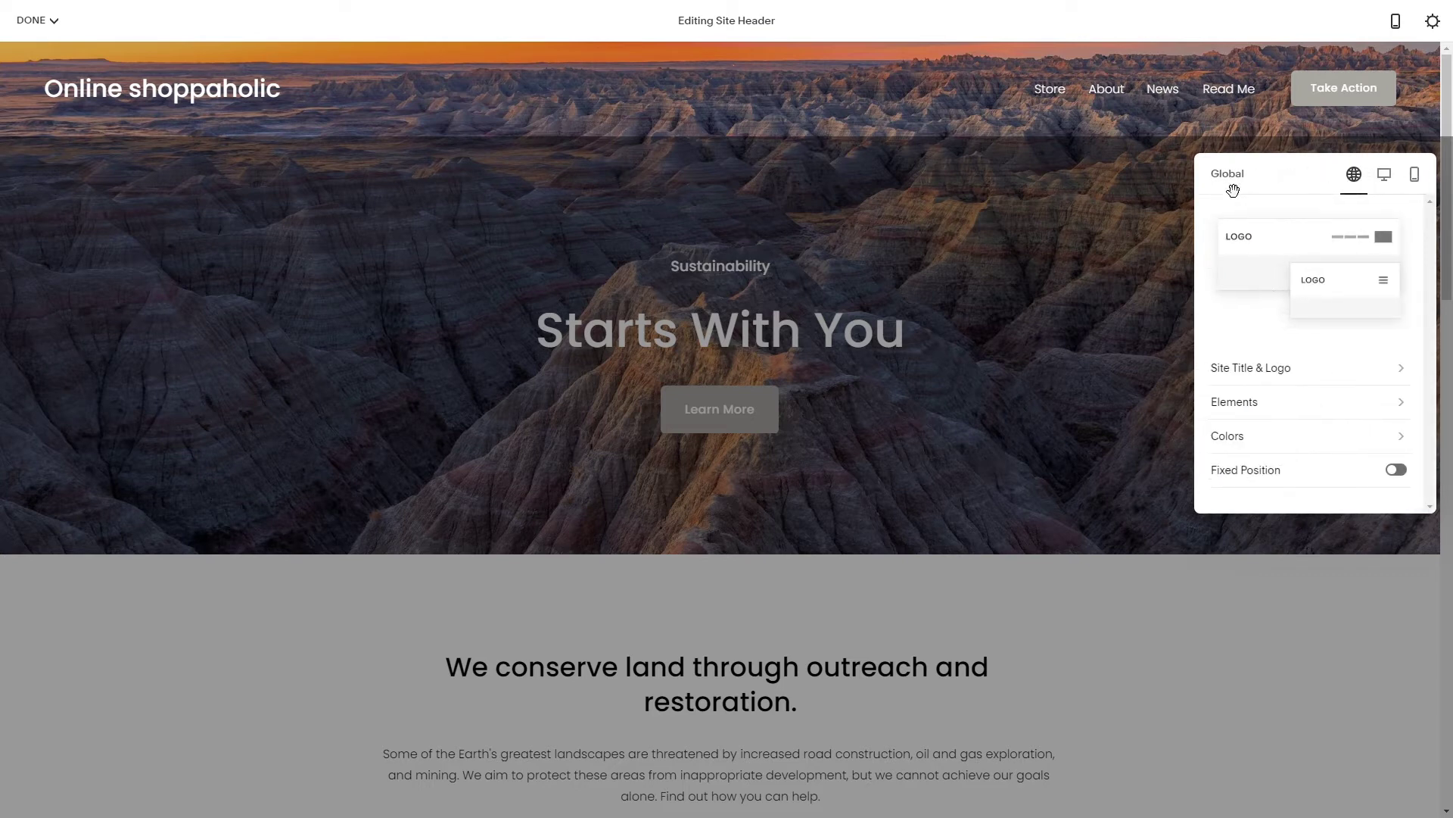
Browse header color themes with transparency off, then switch the header back to Transparent
left_click(1249, 437)
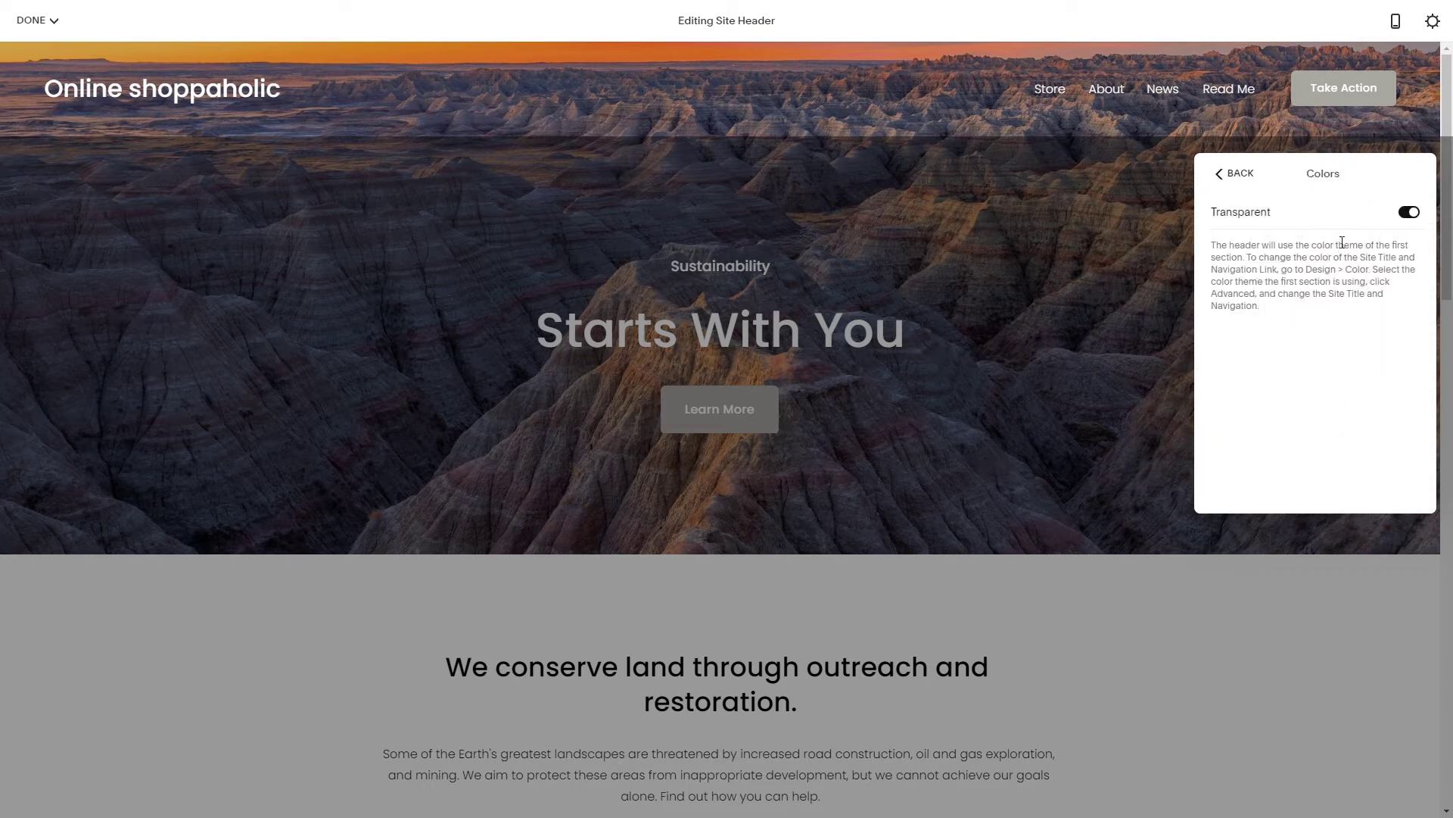
left_click(1406, 215)
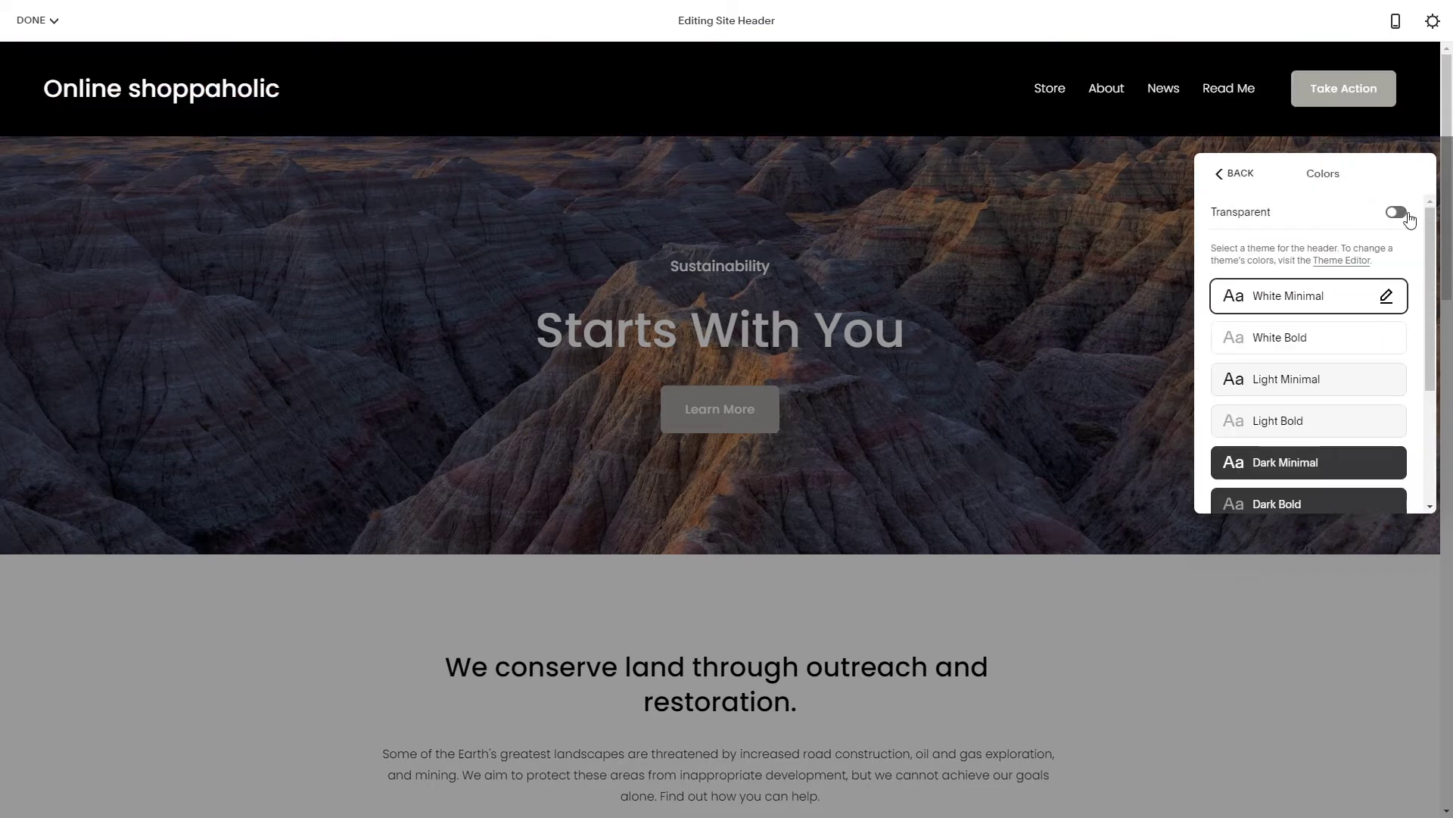
scroll(1285, 356, "down", 1)
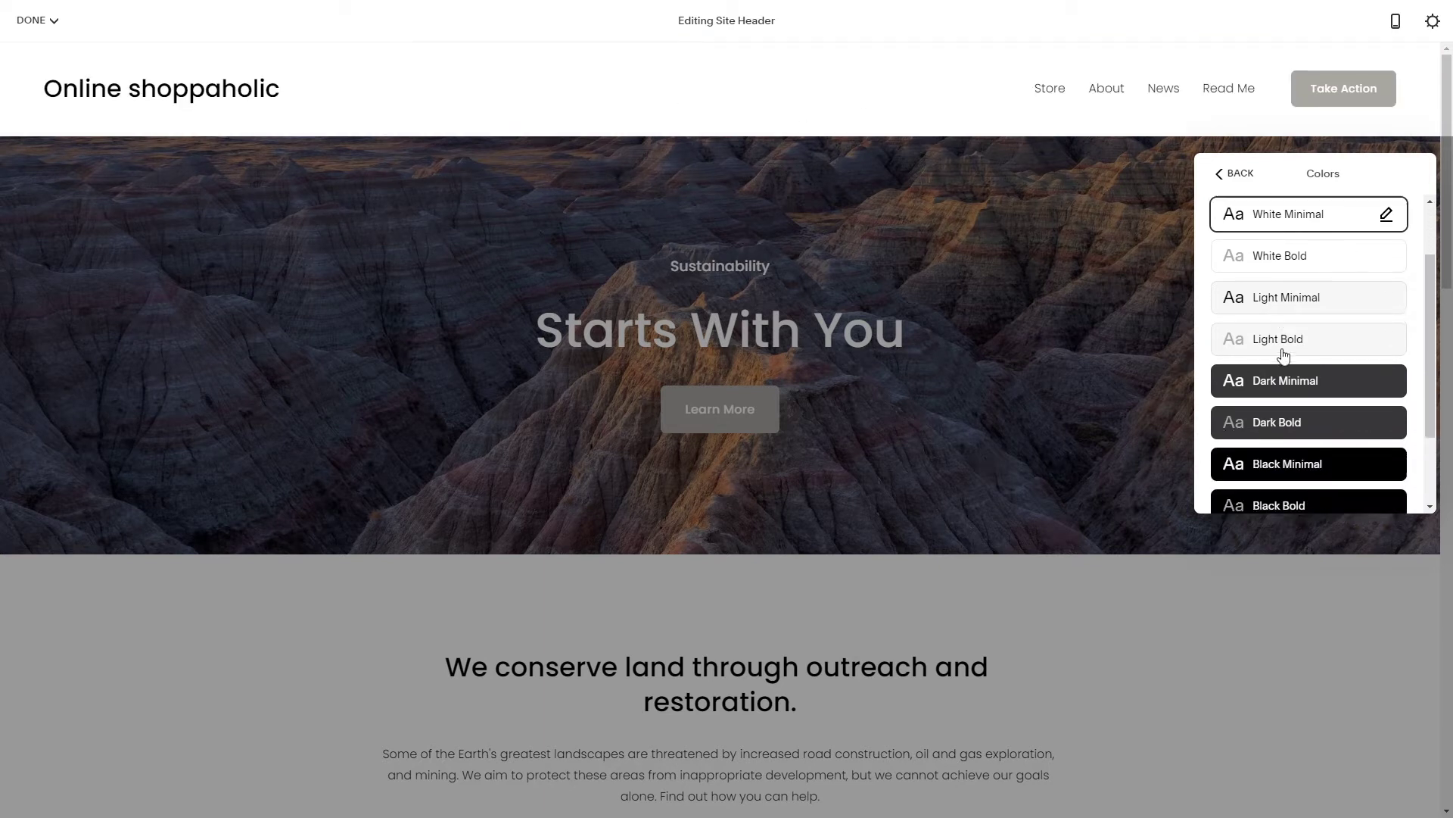
scroll(1285, 356, "down", 2)
scroll(1333, 418, "up", 3)
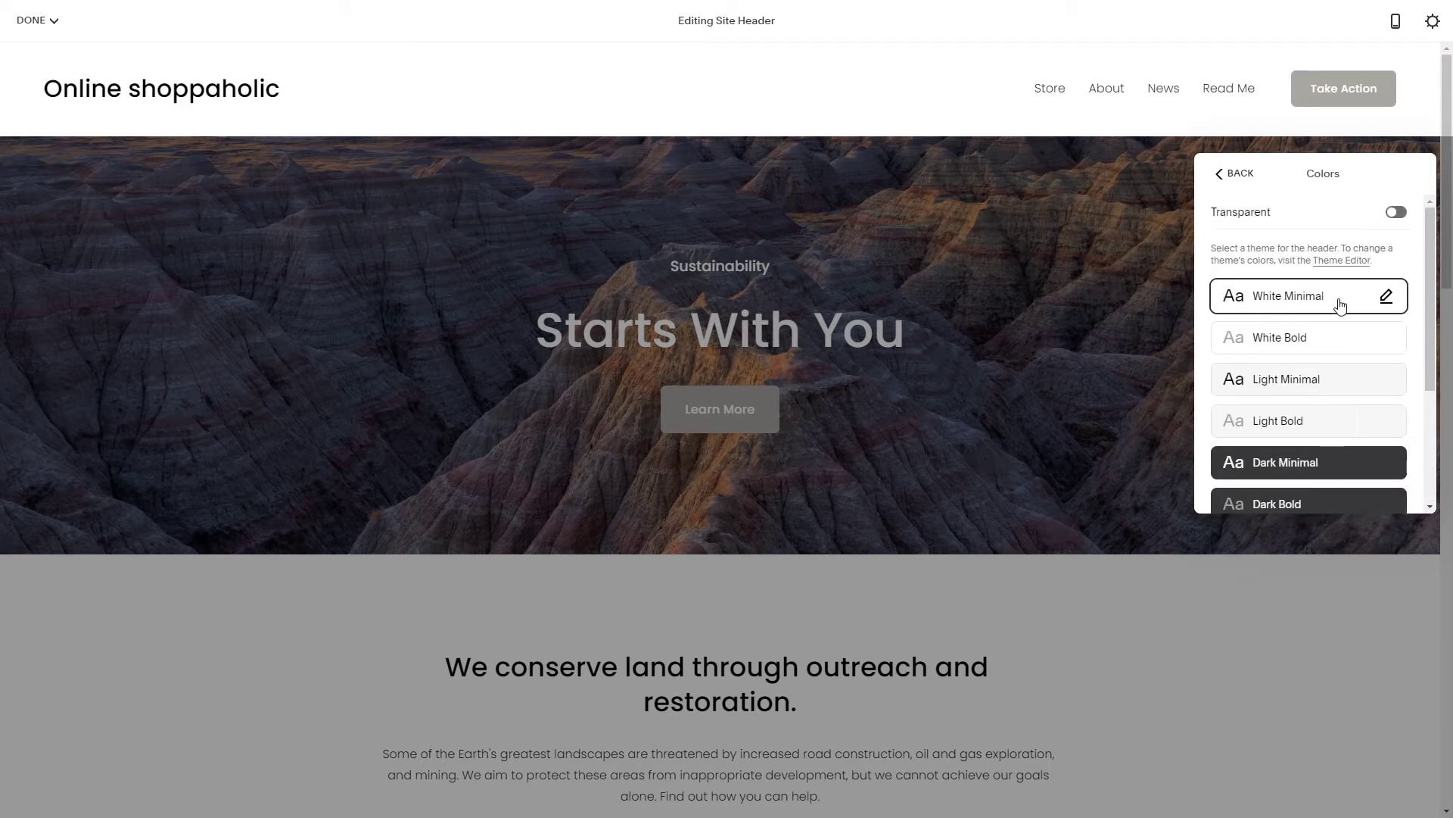
scroll(1327, 359, "down", 3)
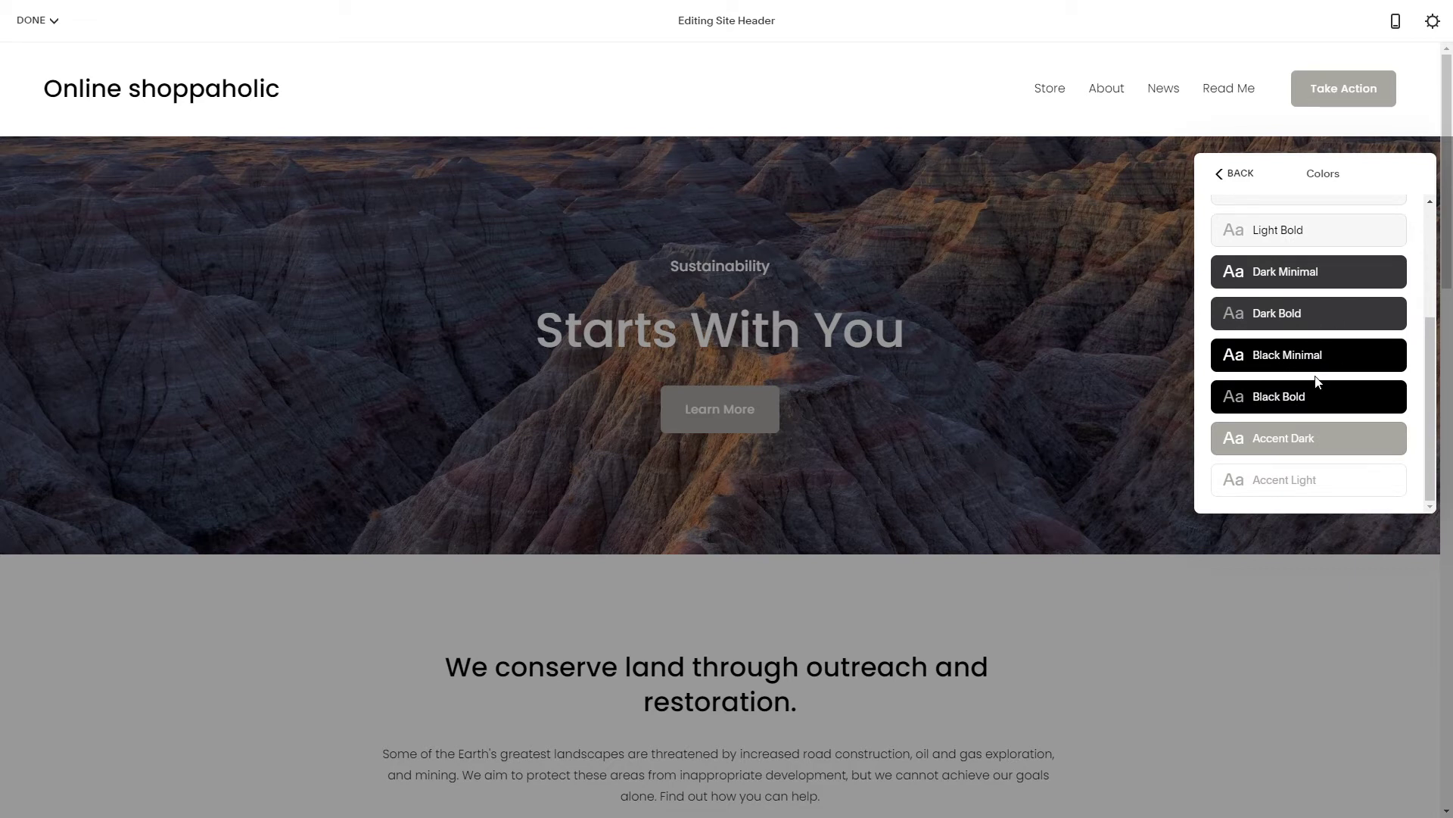
scroll(1315, 380, "up", 3)
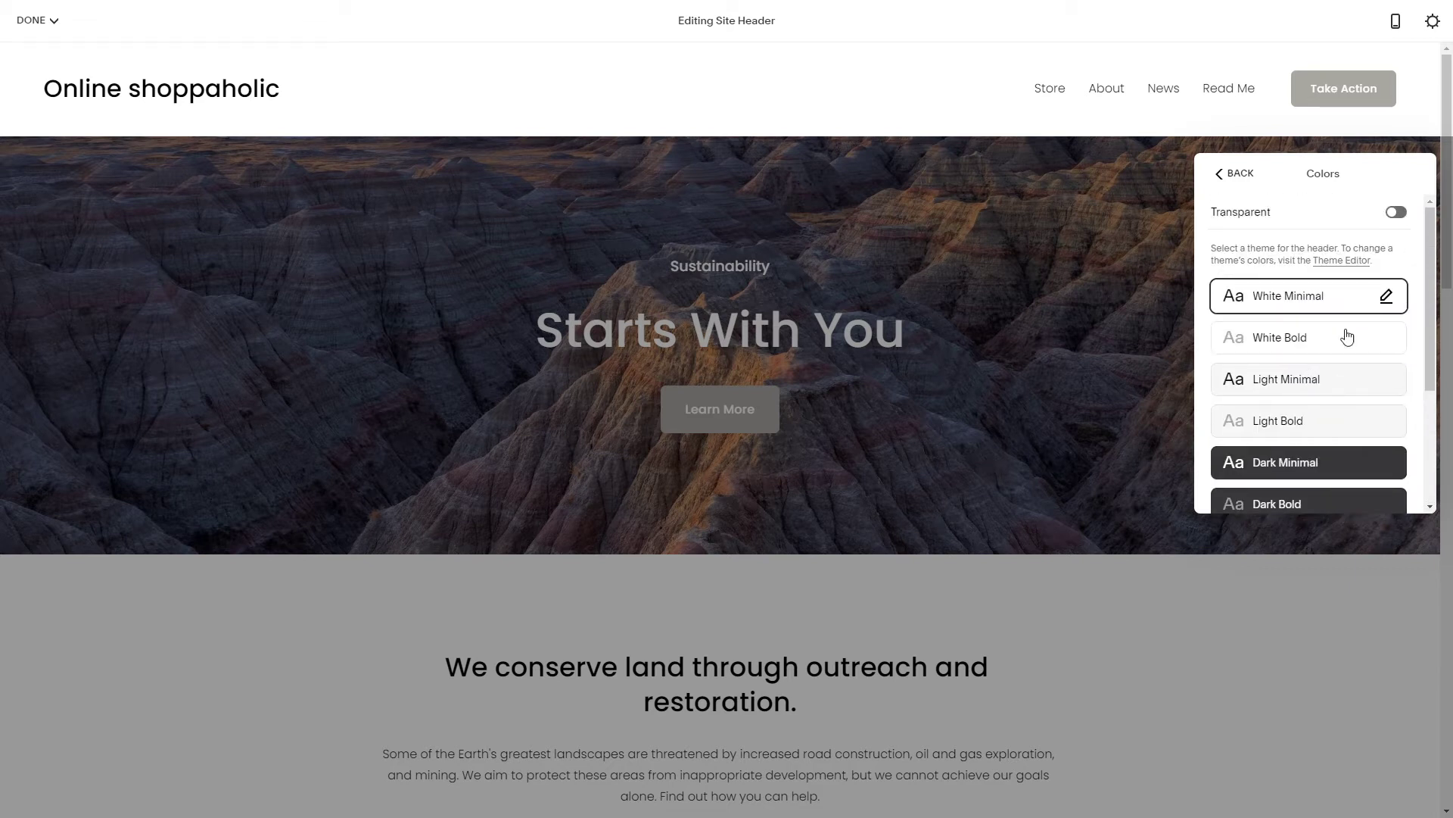
left_click(1398, 216)
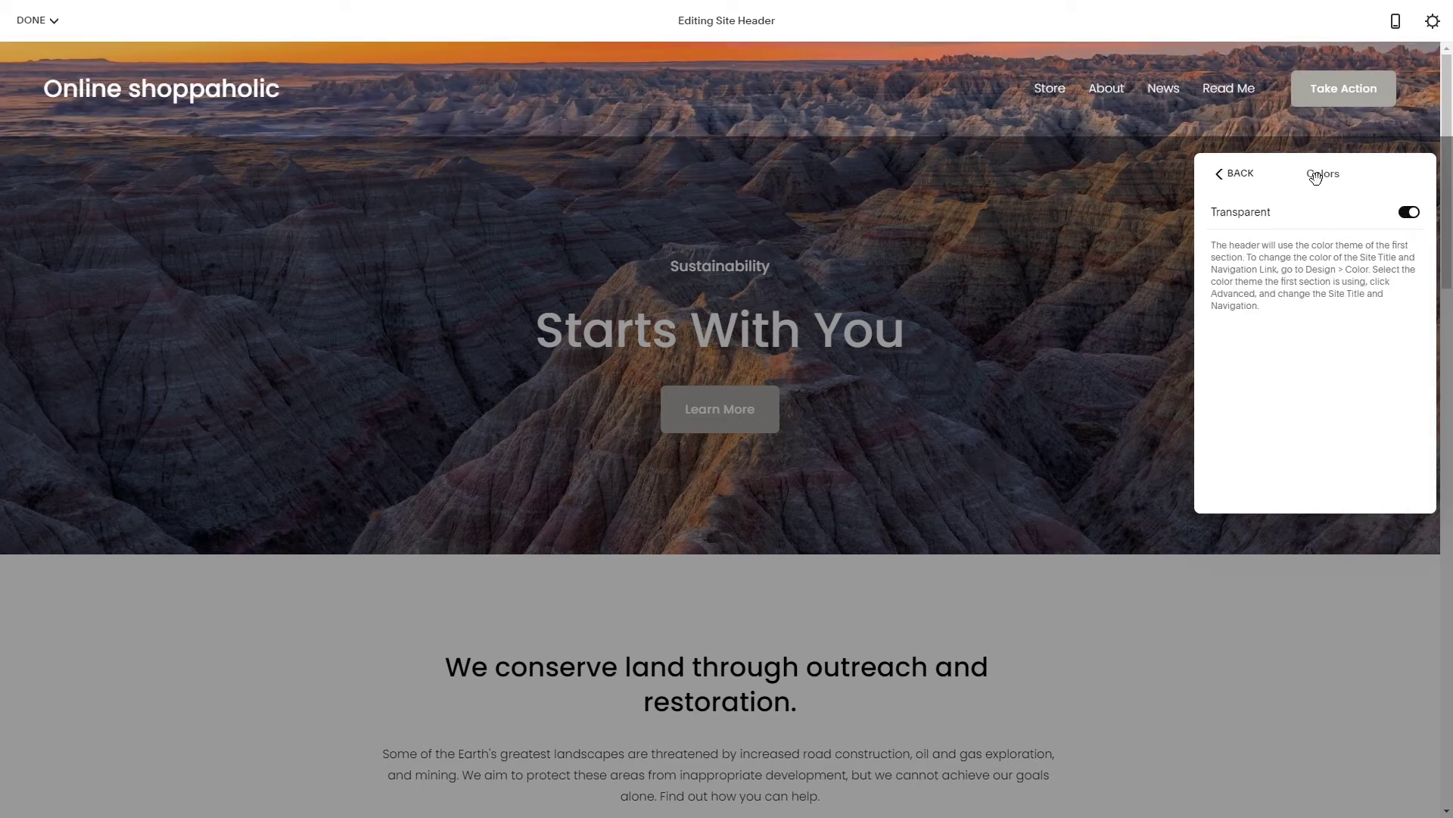
Toggle Fixed Position on and back off, leaving the header unfixed in global settings
left_click(1237, 178)
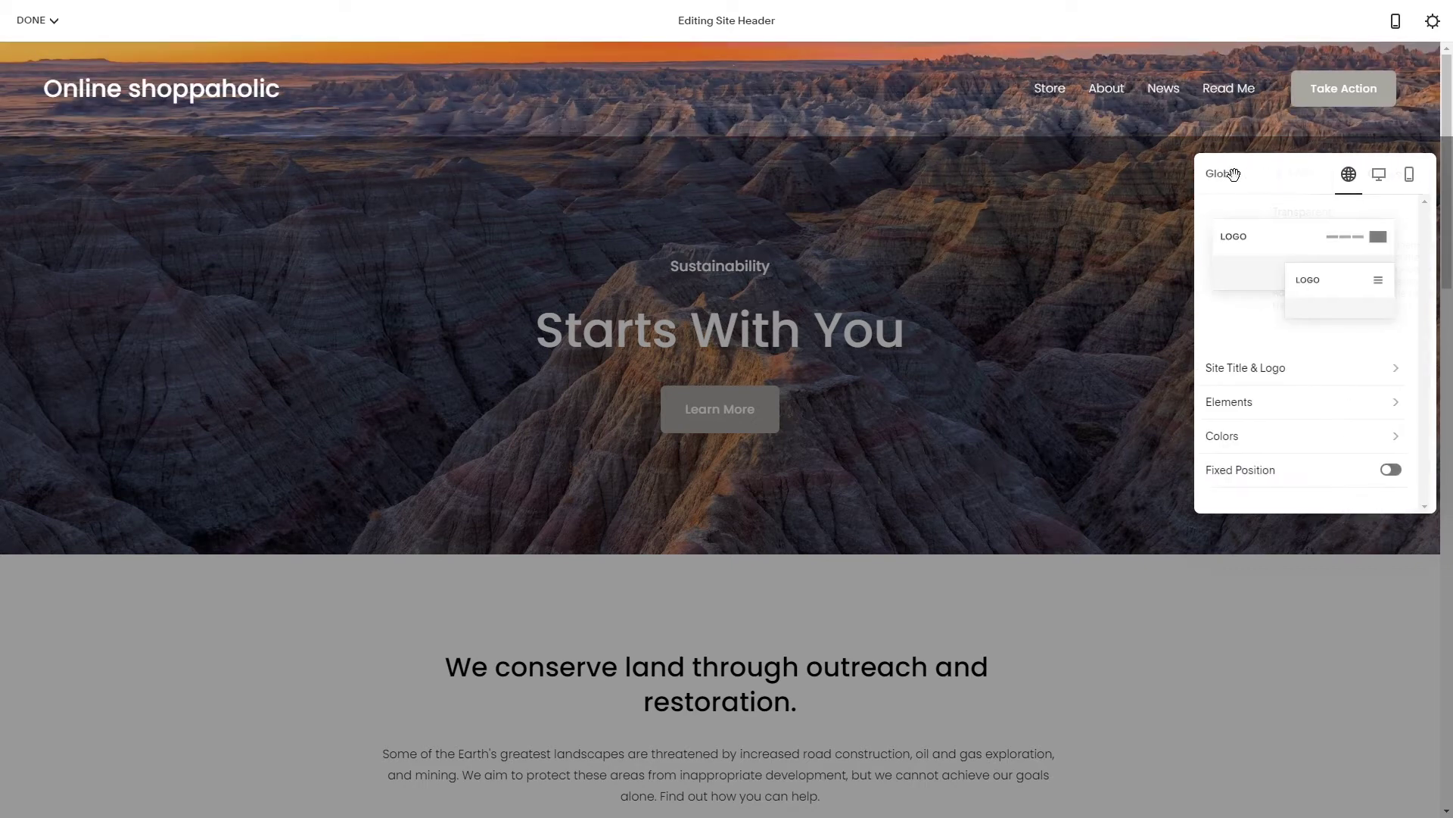
left_click(1397, 470)
scroll(1332, 454, "down", 1)
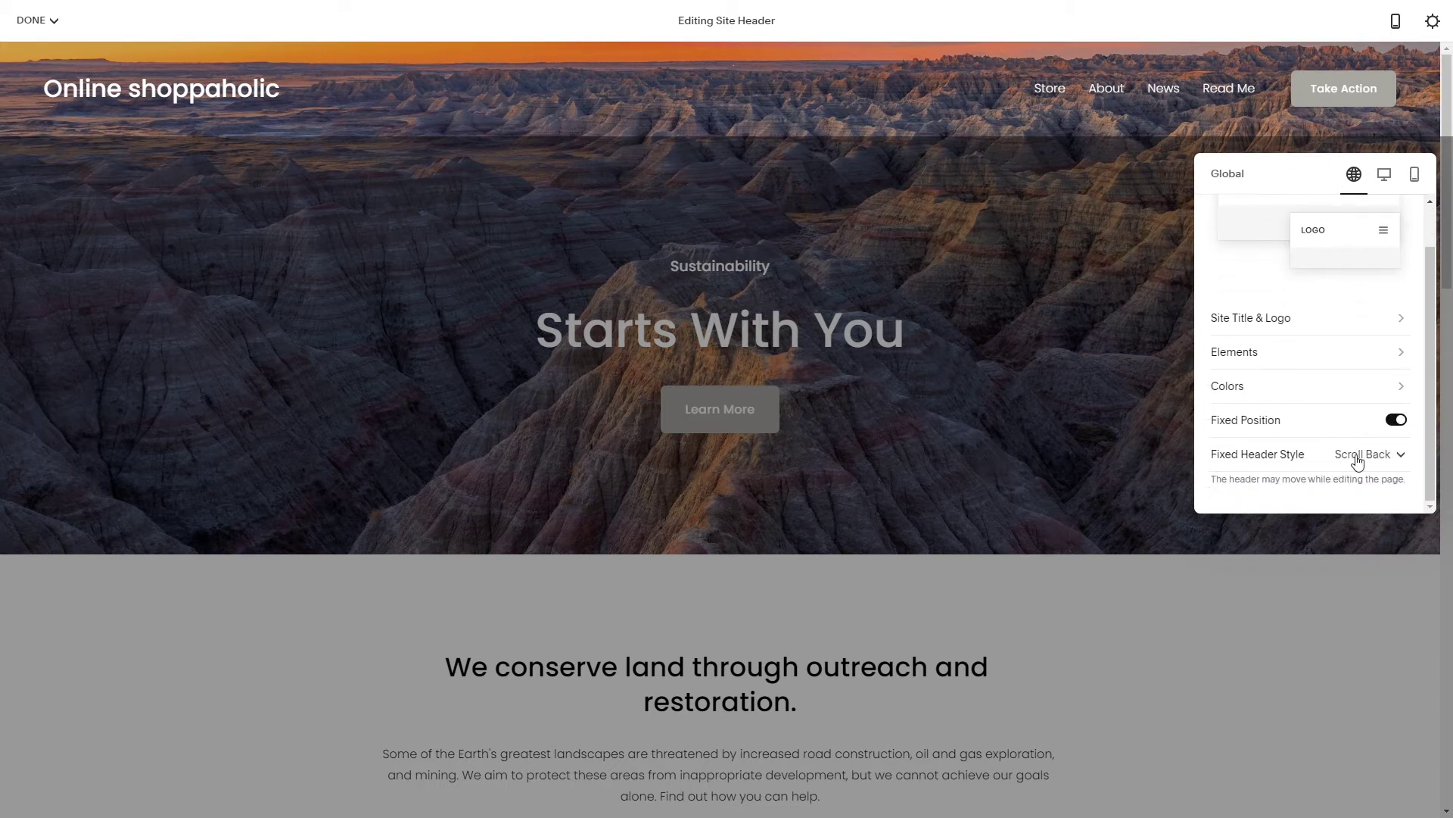
left_click(1396, 420)
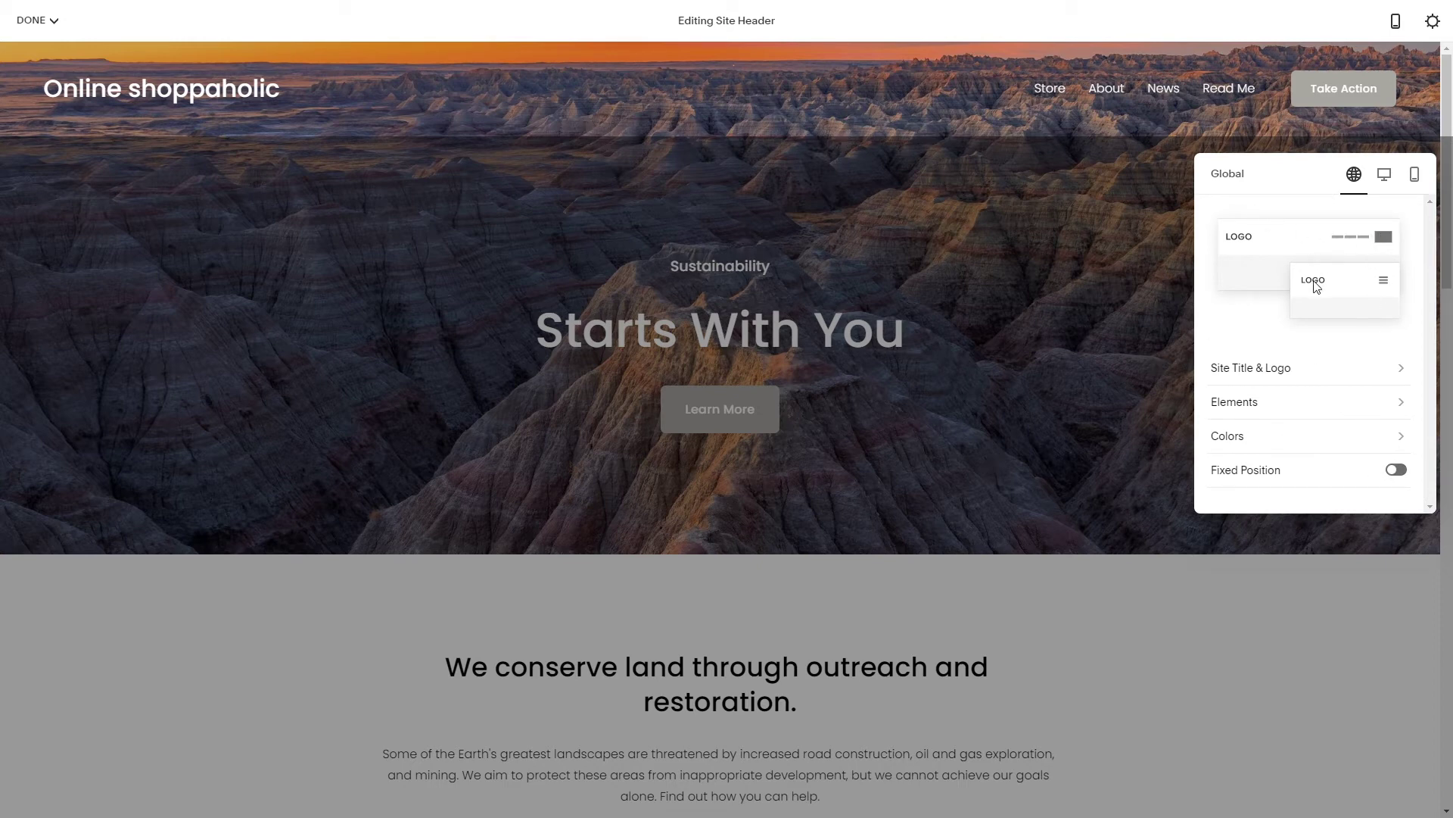
left_click(1247, 369)
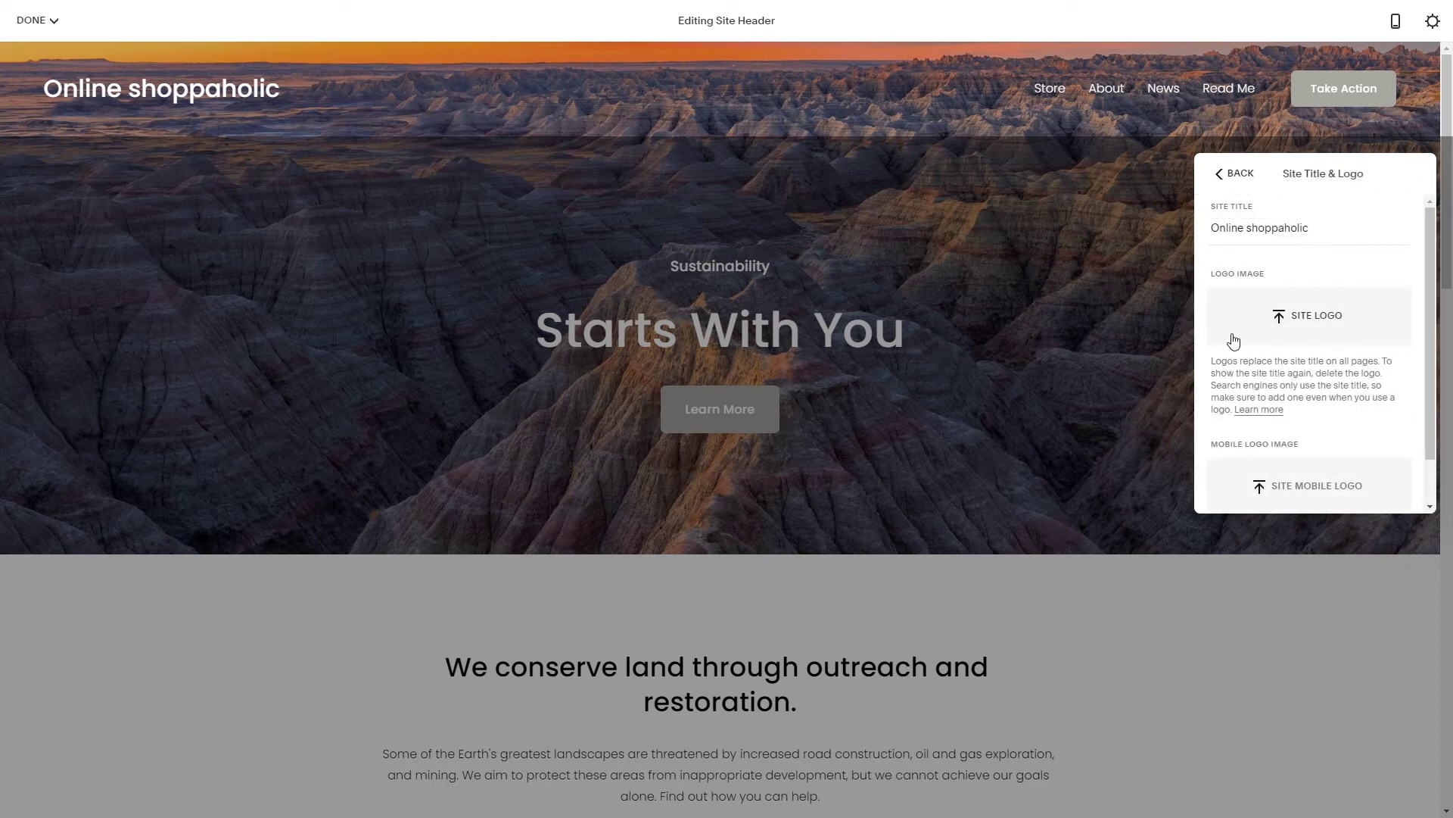
left_click(1232, 174)
Experiment with the desktop vertical padding, element spacing and link spacing sliders
left_click(1386, 181)
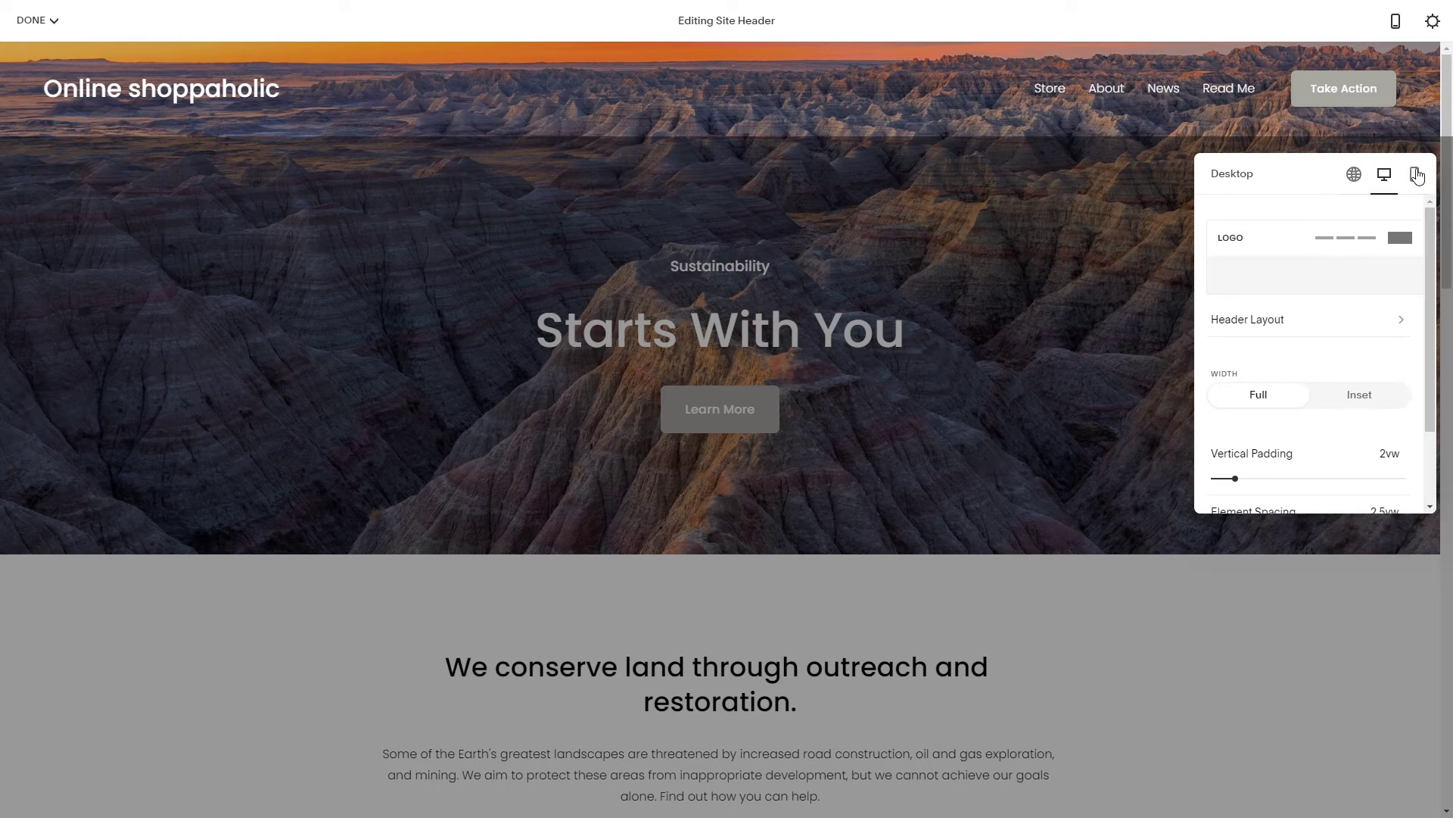
scroll(1358, 286, "down", 1)
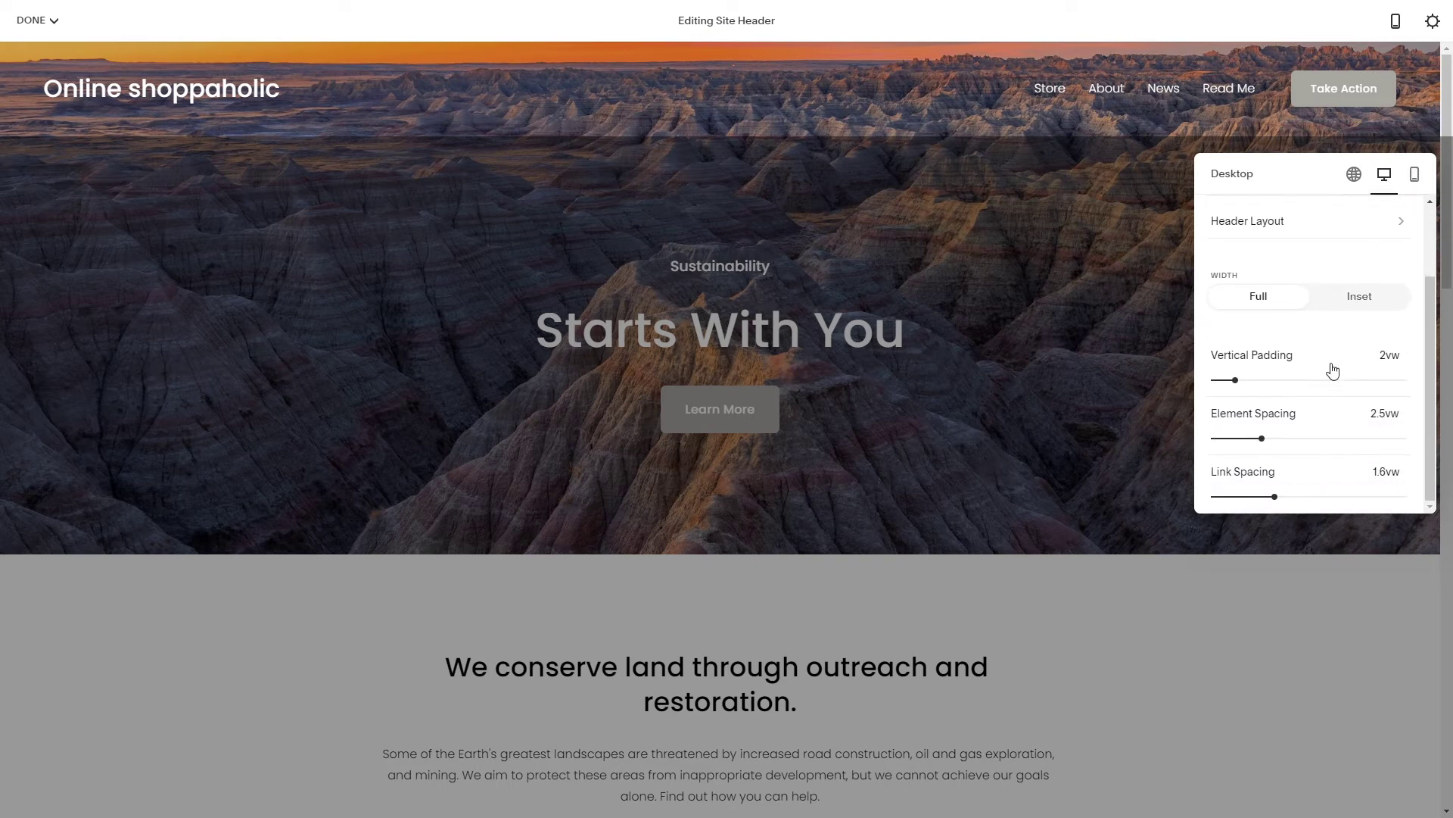
mouse_move(1247, 385)
left_mouse_down()
mouse_move(1295, 380)
mouse_move(1238, 380)
left_mouse_up()
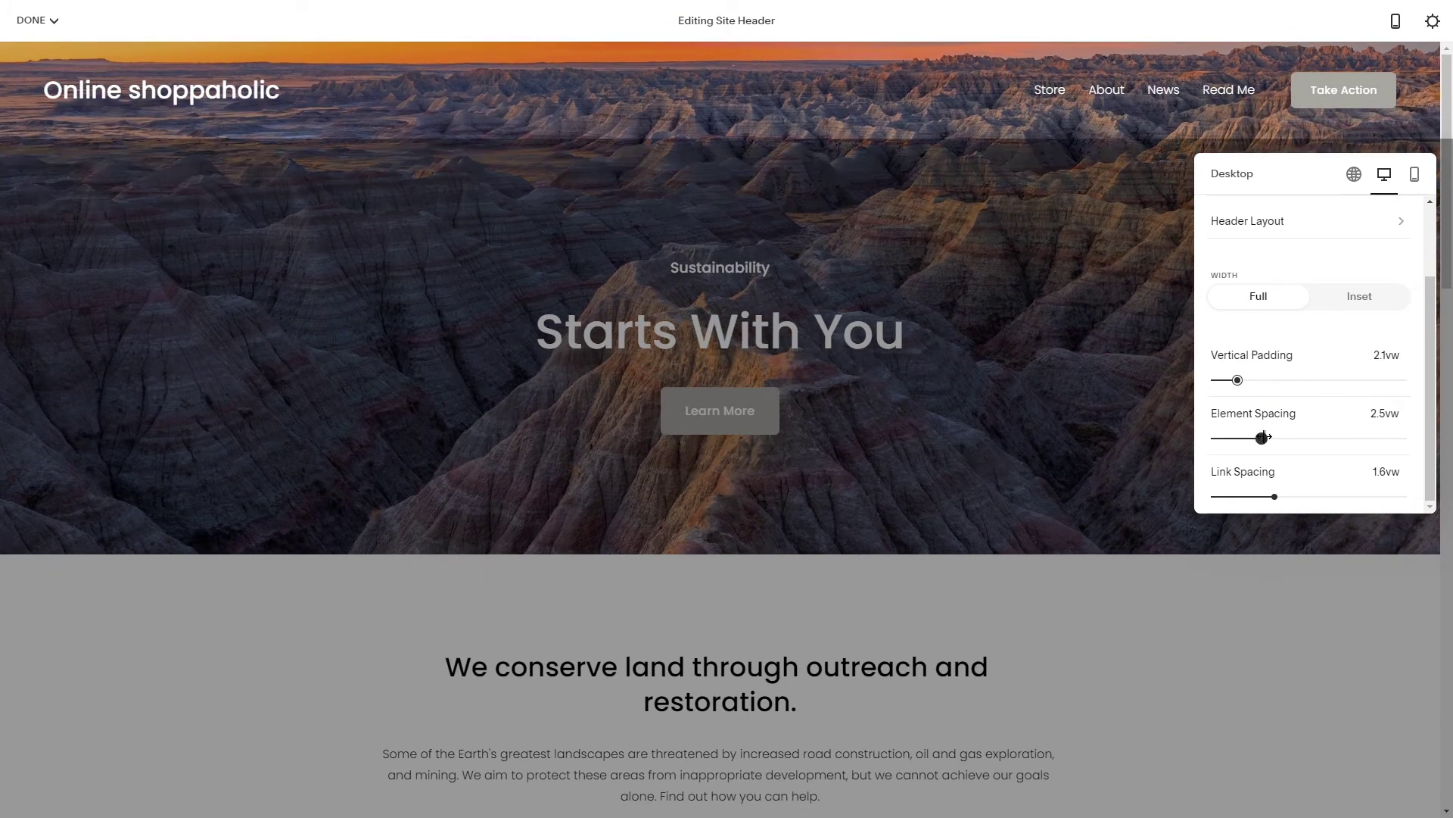
mouse_move(1262, 438)
left_mouse_down()
mouse_move(1326, 437)
mouse_move(1247, 437)
left_mouse_up()
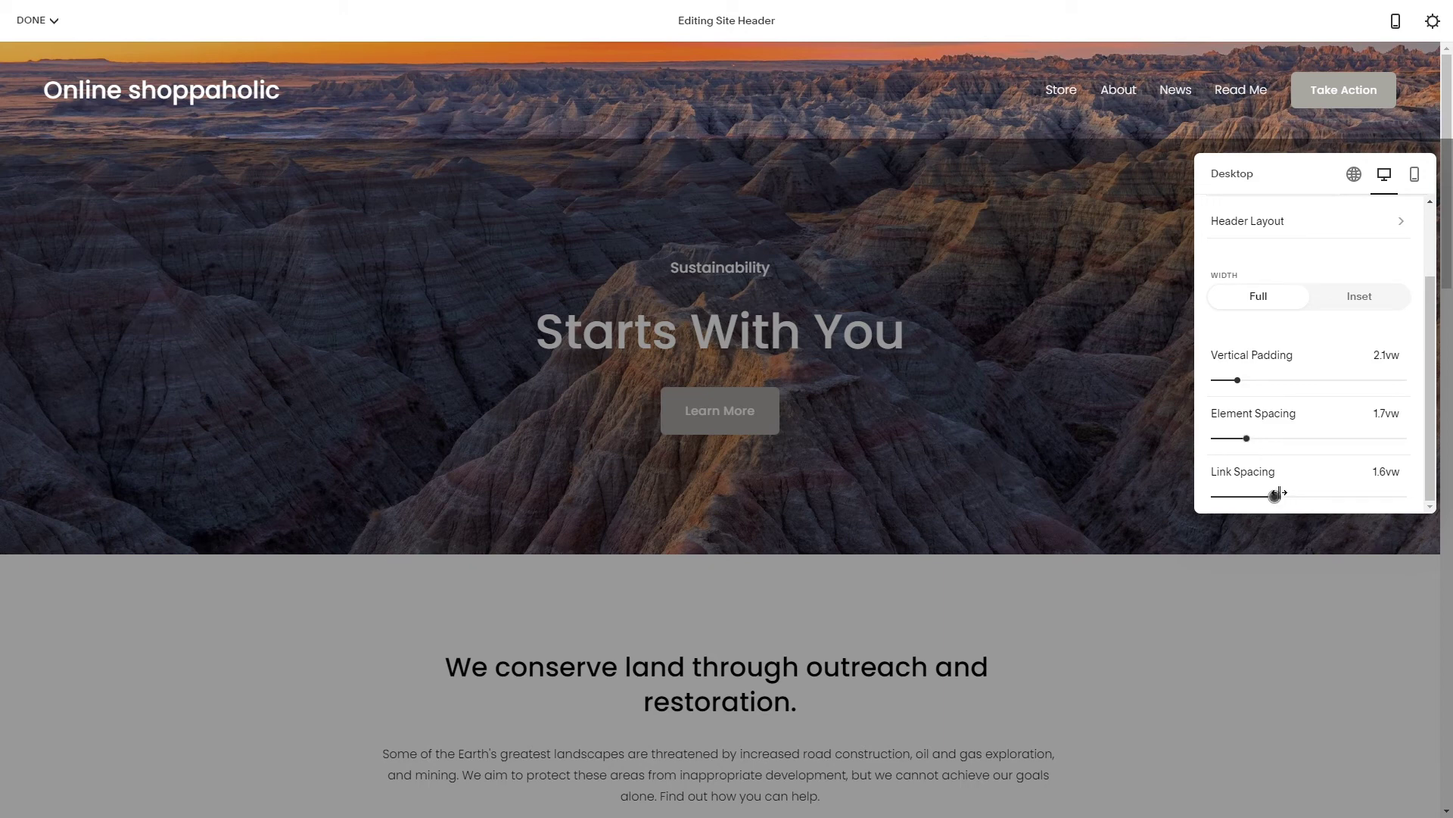
mouse_move(1275, 496)
left_mouse_down()
mouse_move(1309, 494)
mouse_move(1263, 496)
left_mouse_up()
Set header width to Inset with 2.4vw padding, 2.1vw element spacing, 1.7vw link spacing
left_click(1356, 301)
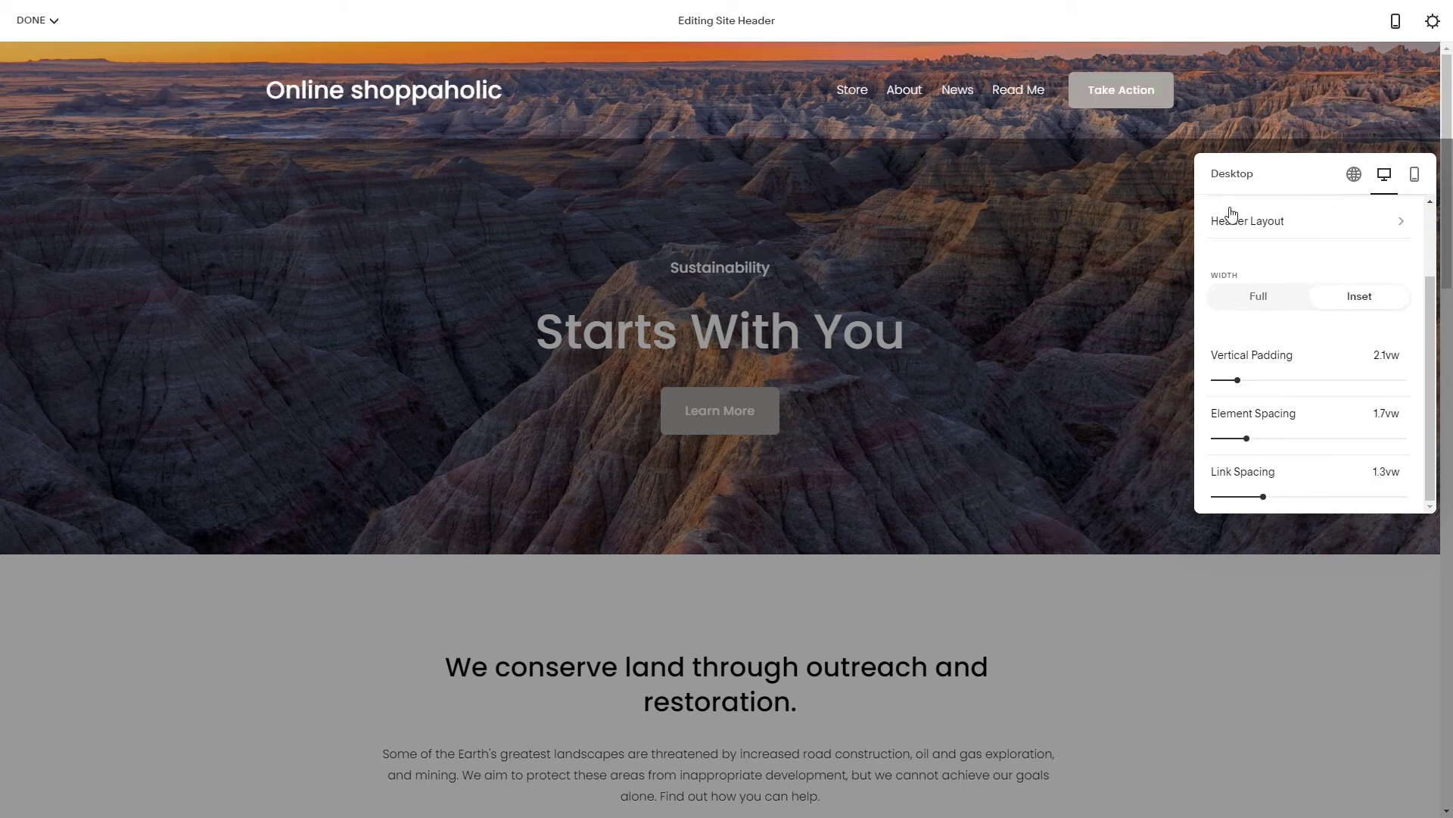
mouse_move(1238, 380)
left_mouse_down()
mouse_move(1287, 379)
mouse_move(1244, 379)
left_mouse_up()
mouse_move(1247, 438)
left_mouse_down()
mouse_move(1297, 438)
mouse_move(1255, 439)
left_mouse_up()
mouse_move(1264, 496)
left_mouse_down()
mouse_move(1314, 497)
mouse_move(1275, 496)
left_mouse_up()
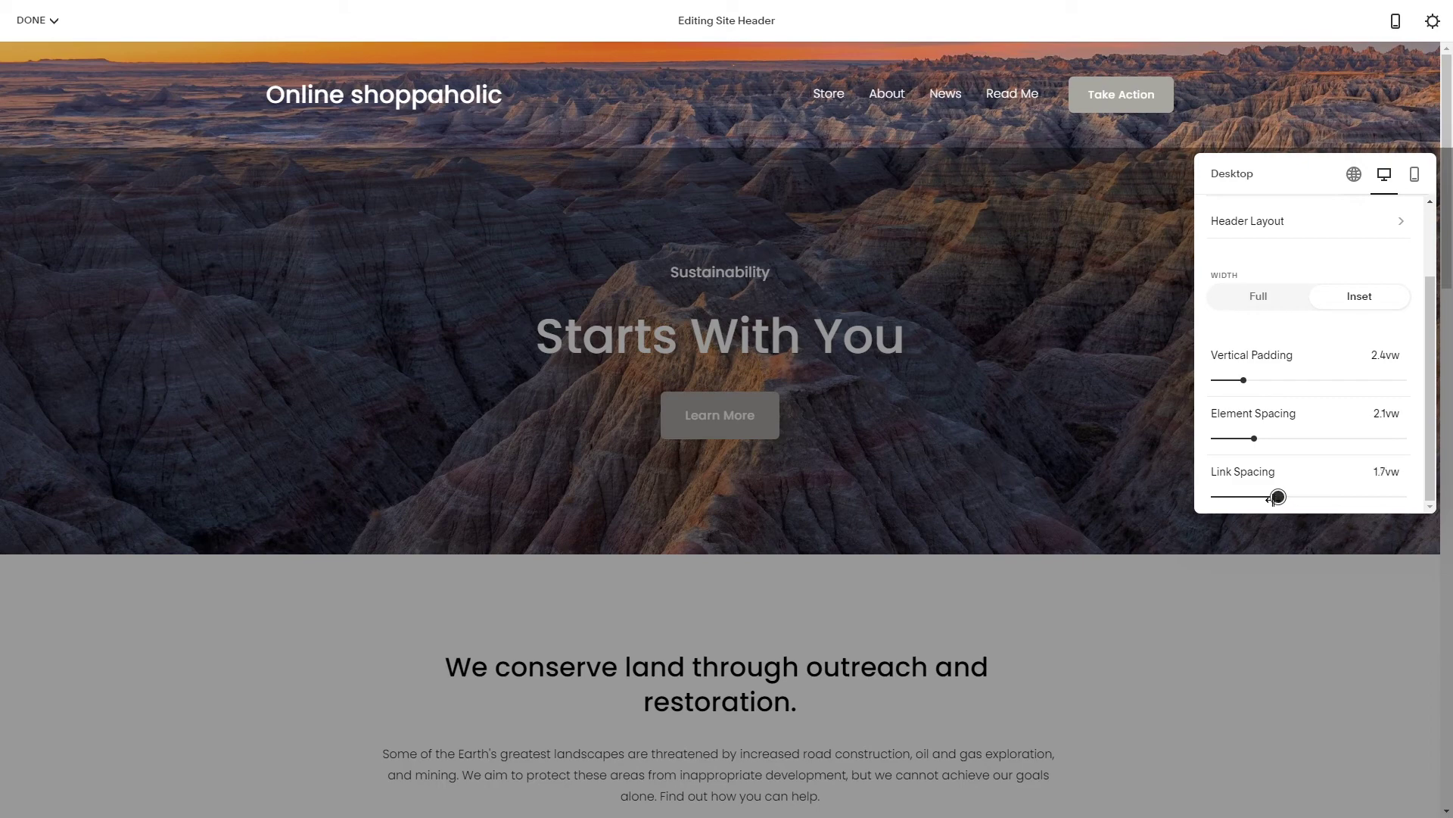
Try the mobile Menu Icon styles, keeping the two-line menu icon
left_click(1417, 181)
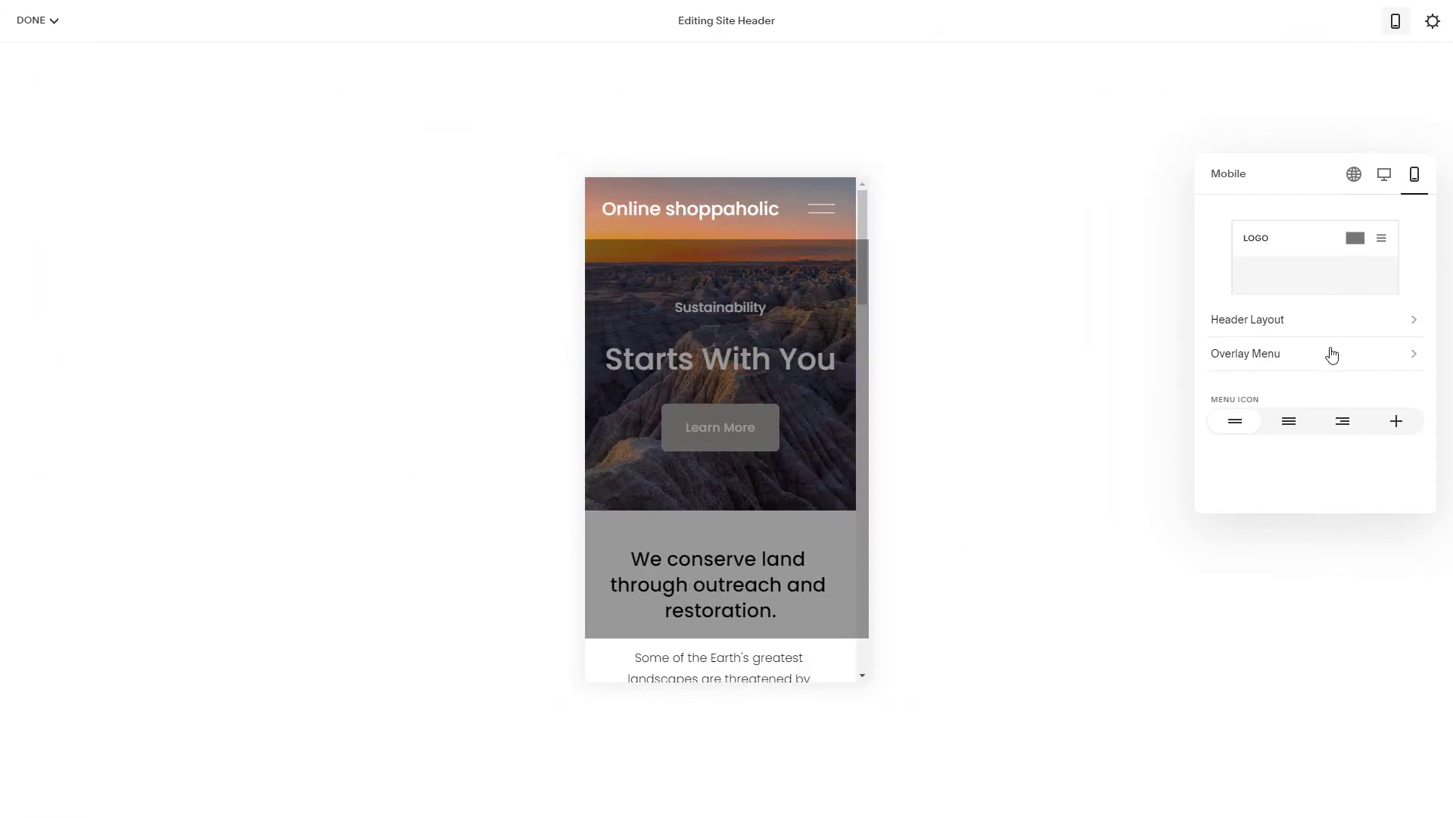
left_click(1287, 435)
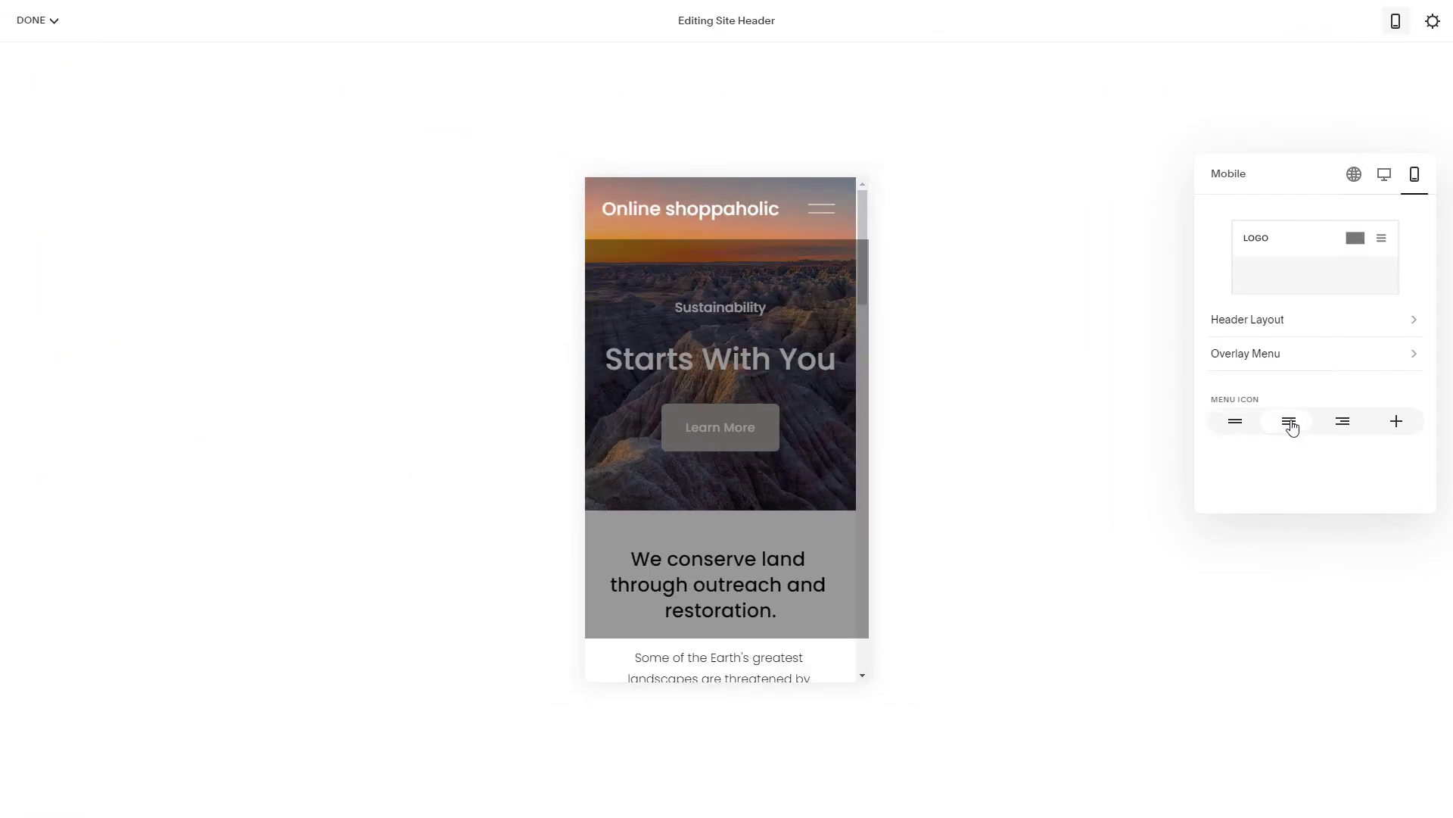
left_click(1348, 430)
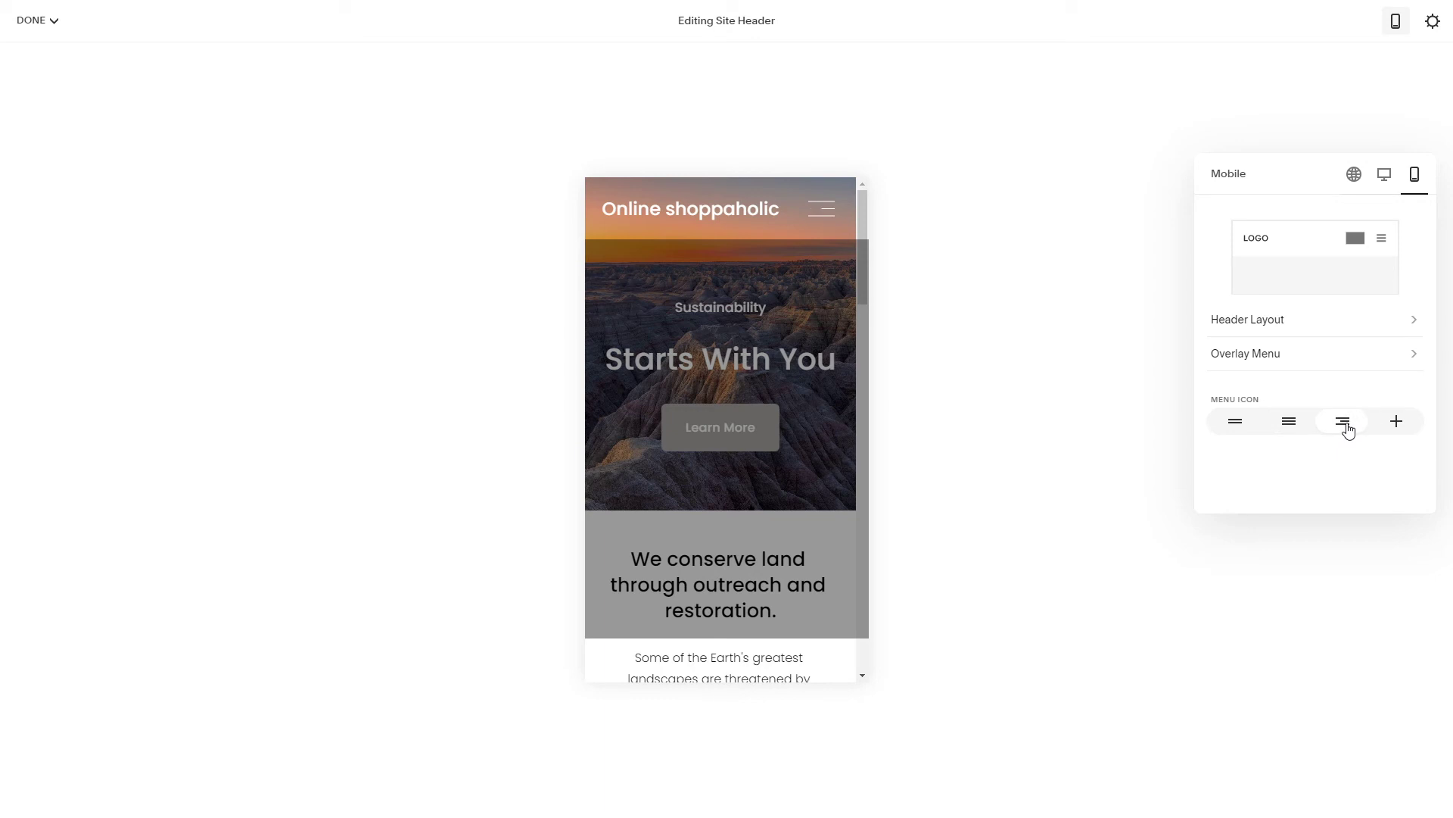
left_click(1291, 421)
left_click(1235, 425)
Pick the mobile header layout with the menu icon left and site title right
left_click(1302, 334)
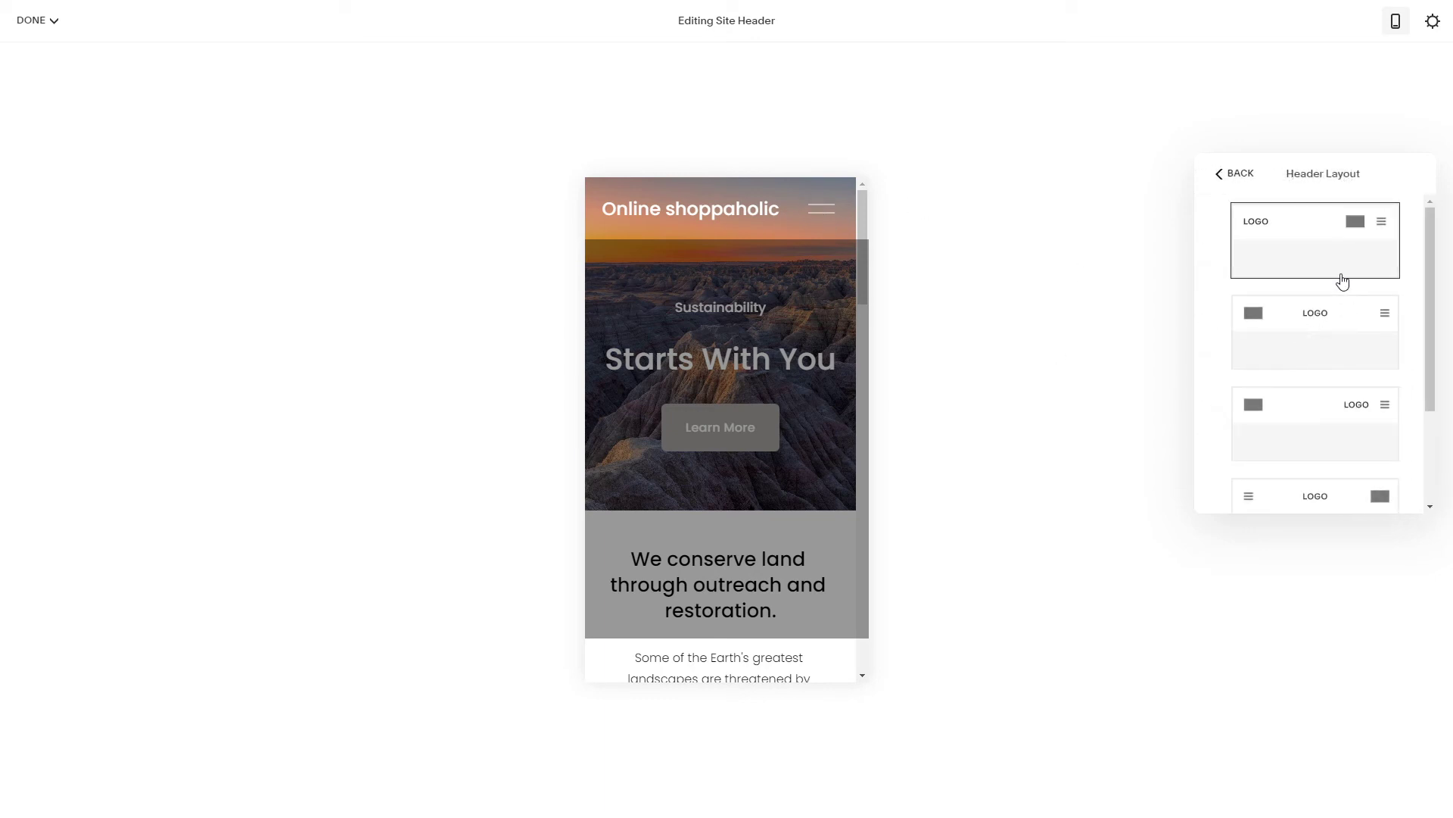
left_click(1349, 330)
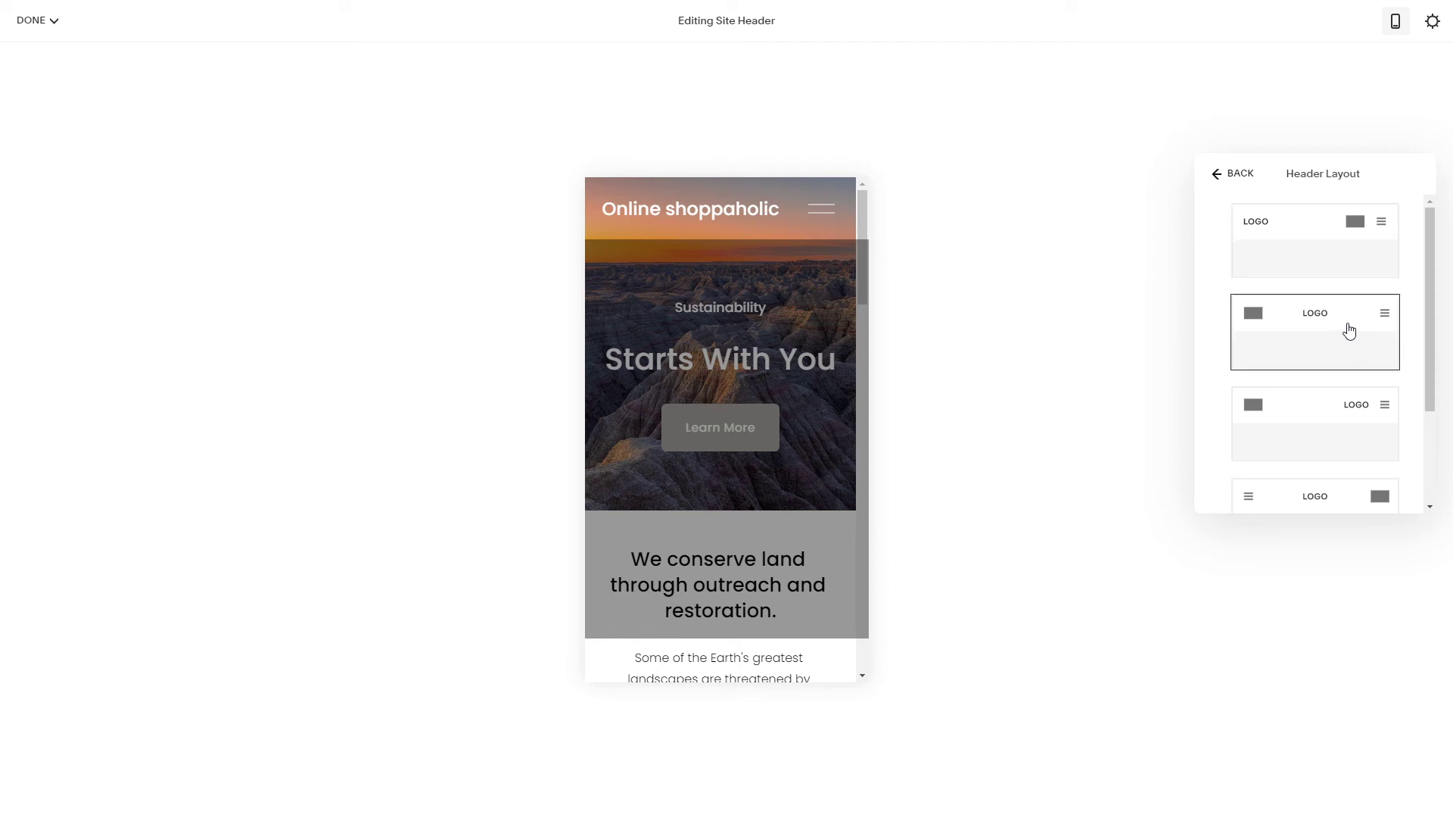
left_click(1349, 424)
scroll(1348, 423, "down", 1)
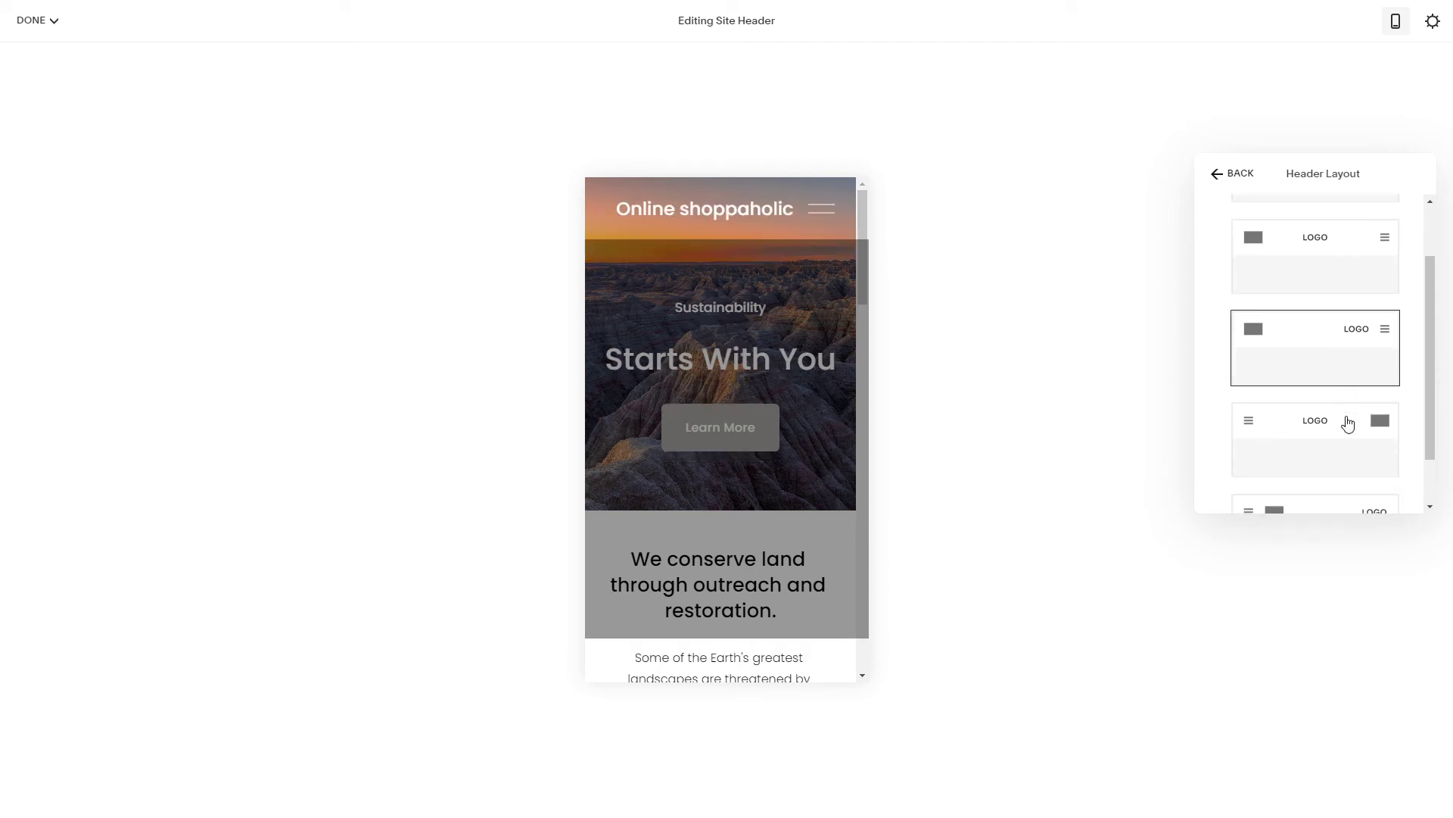
left_click(1319, 437)
scroll(1319, 437, "down", 1)
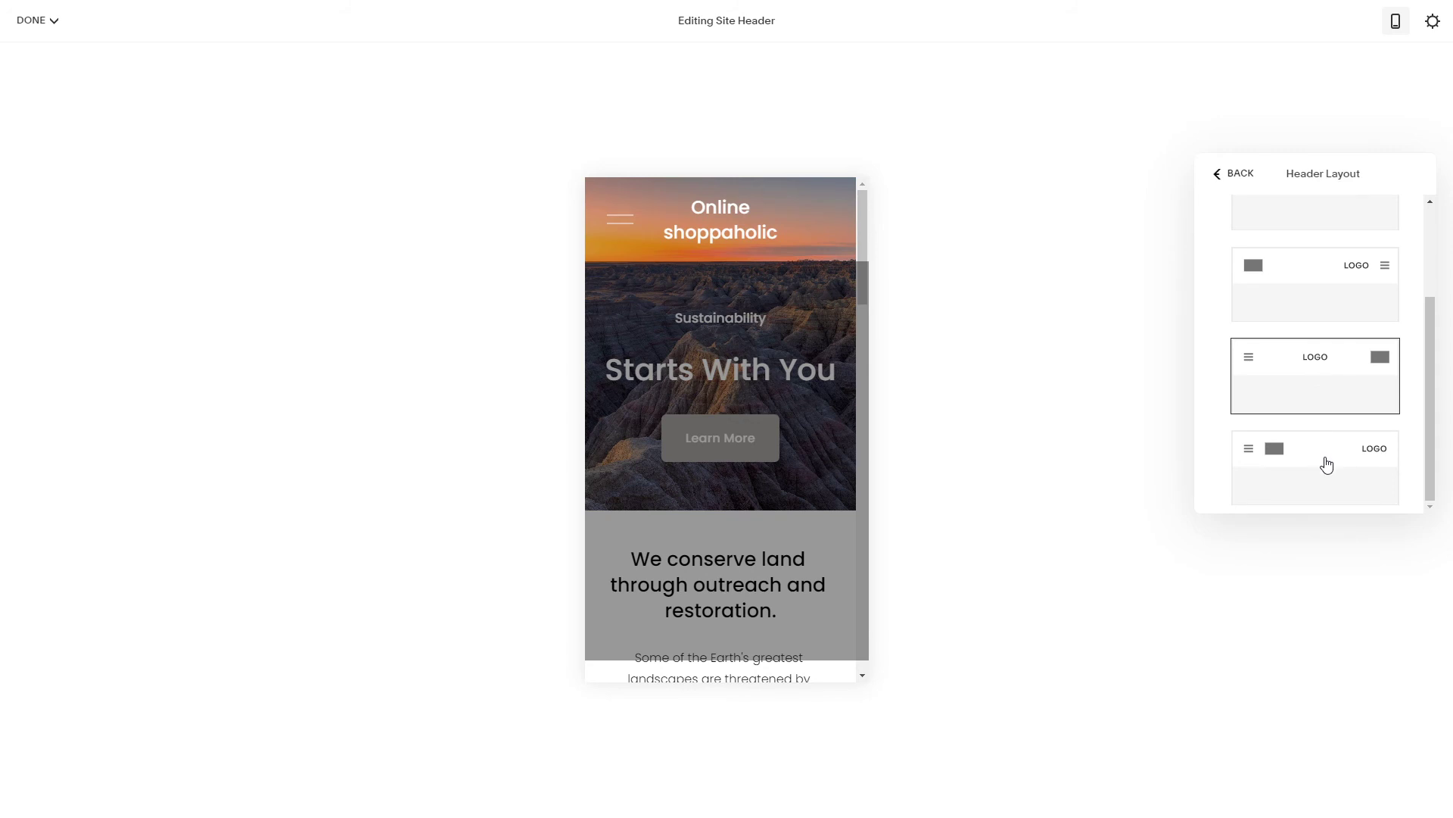
left_click(1327, 463)
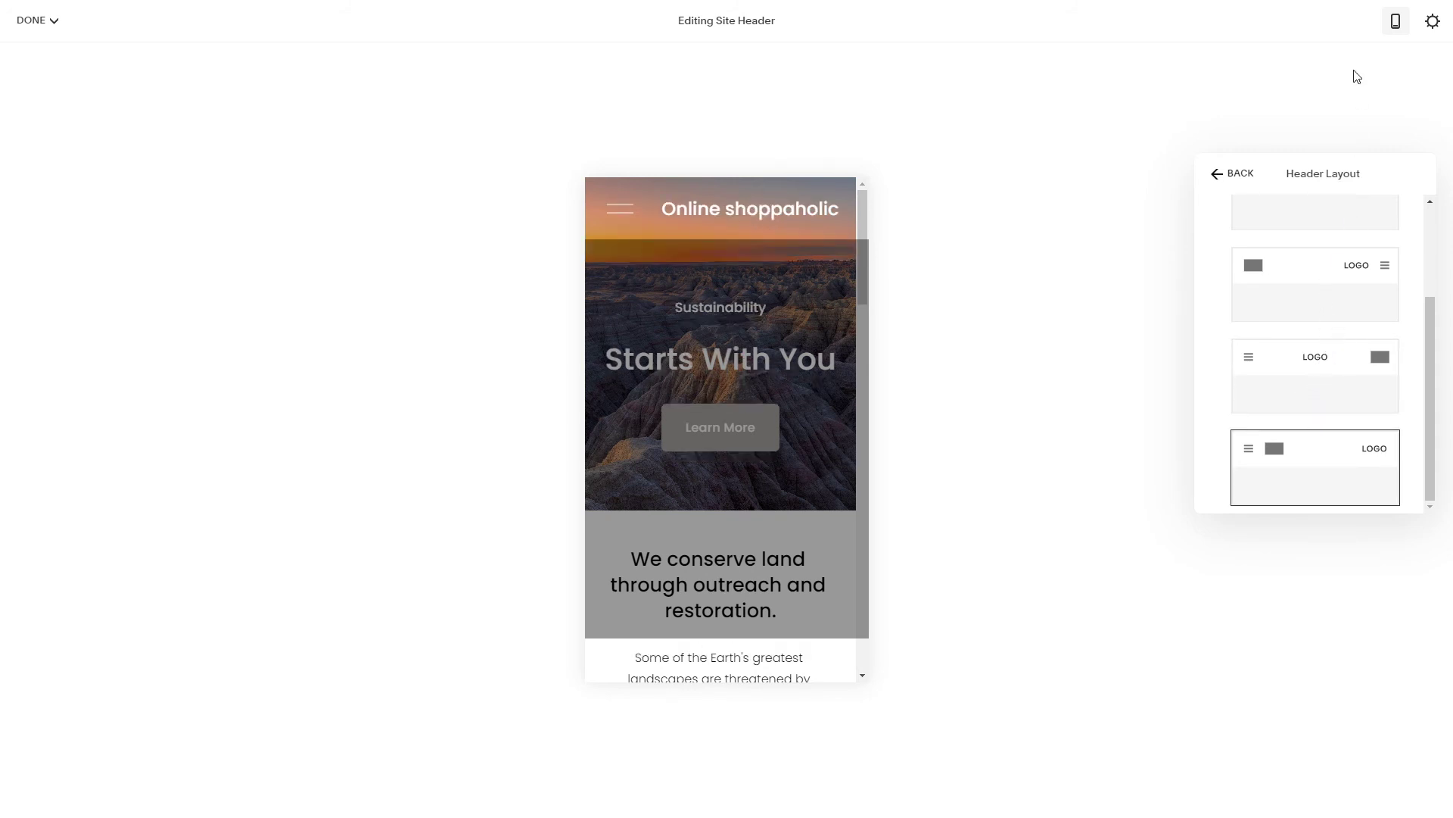
left_click(1220, 173)
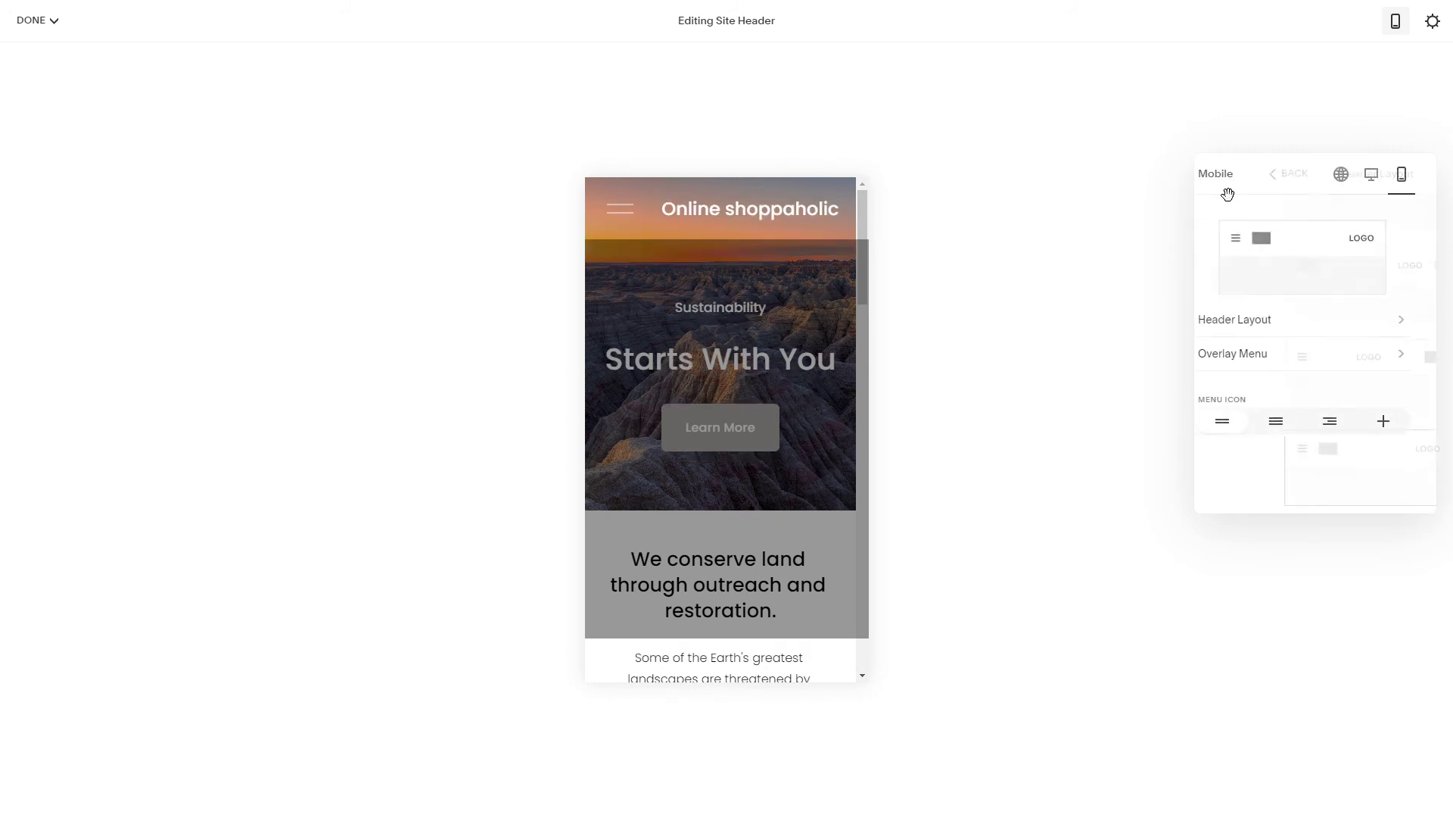
Switch the header panel back to the Desktop tab, then to Global settings
left_click(1384, 177)
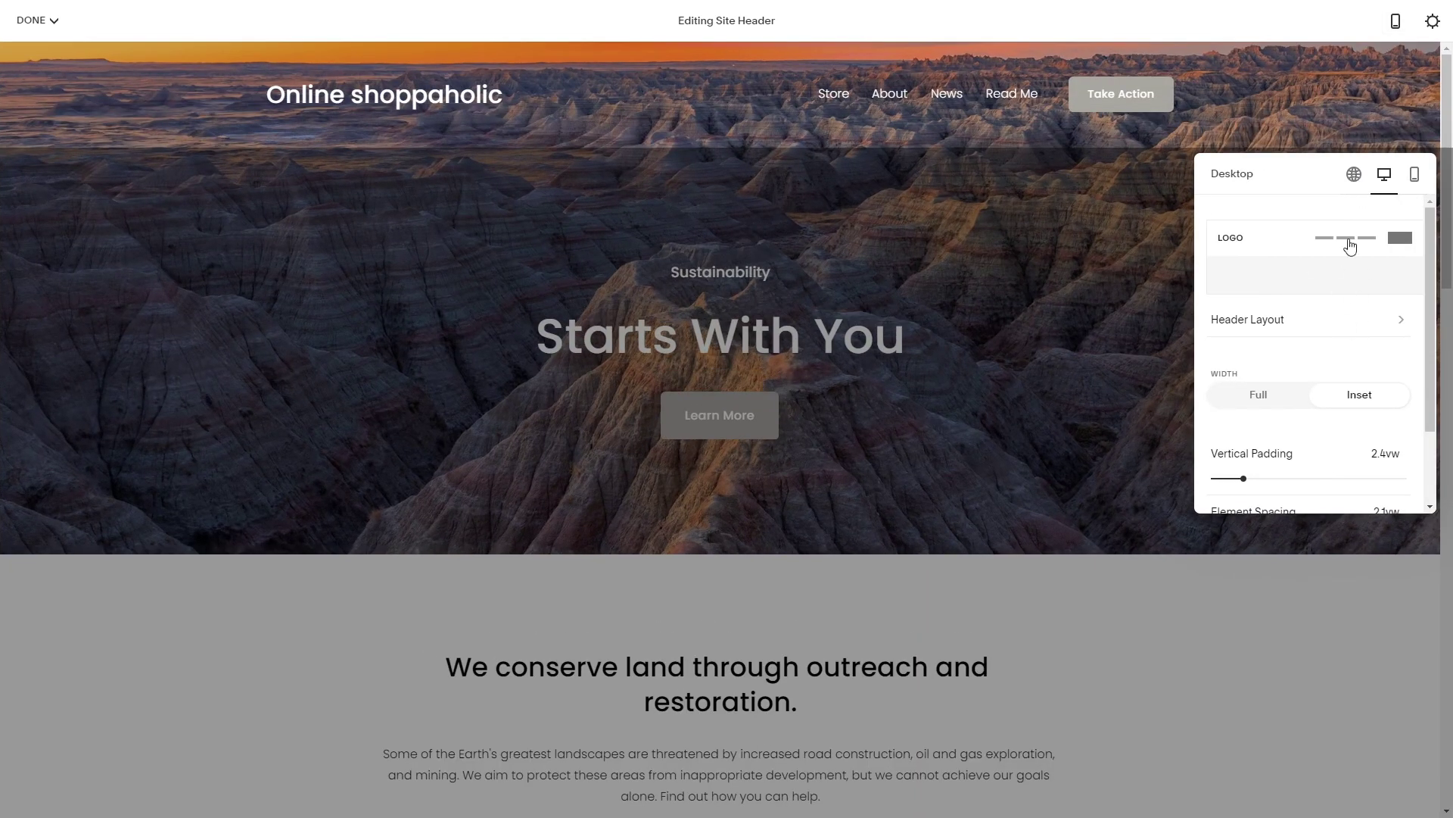
left_click(1354, 176)
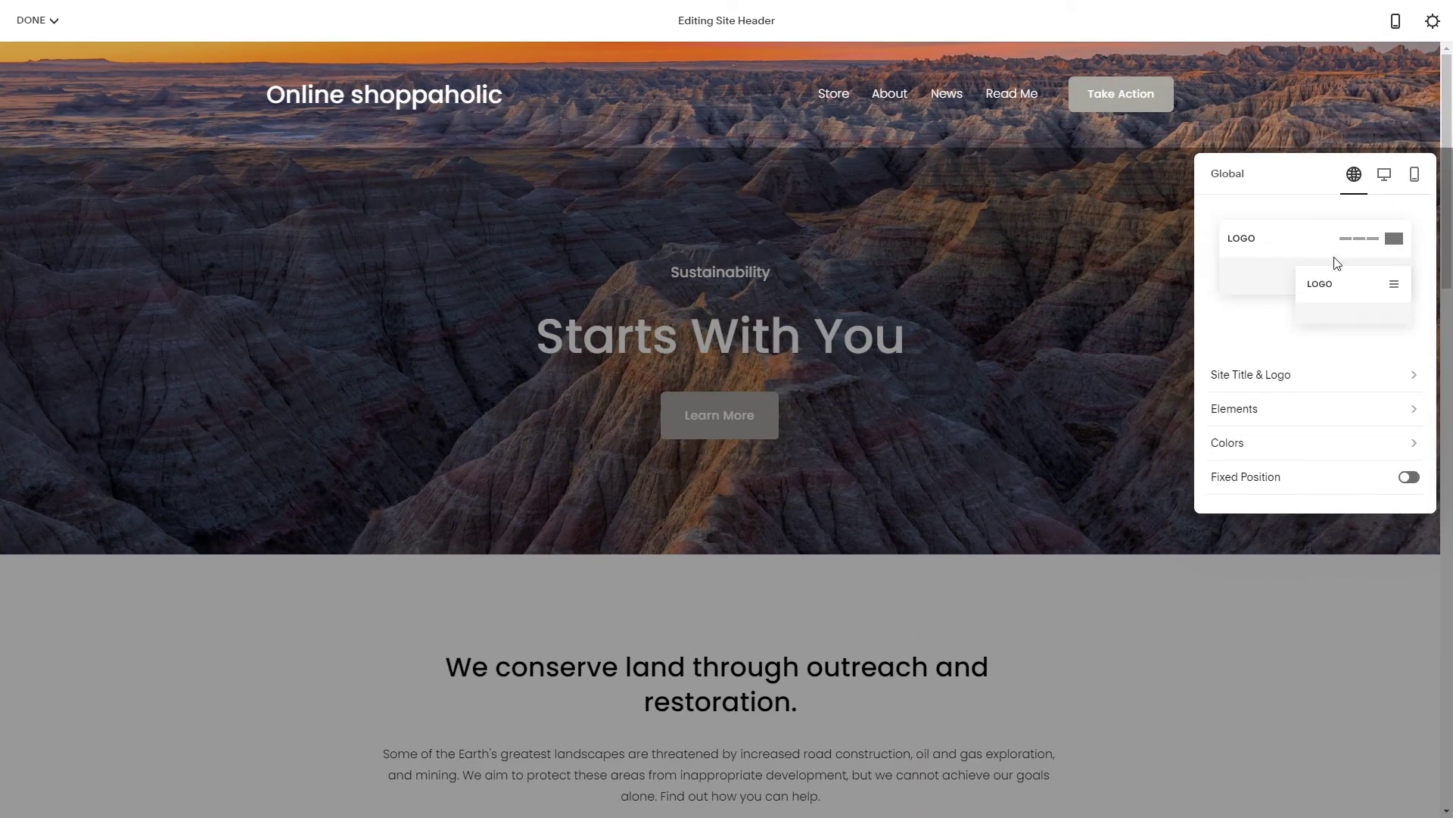